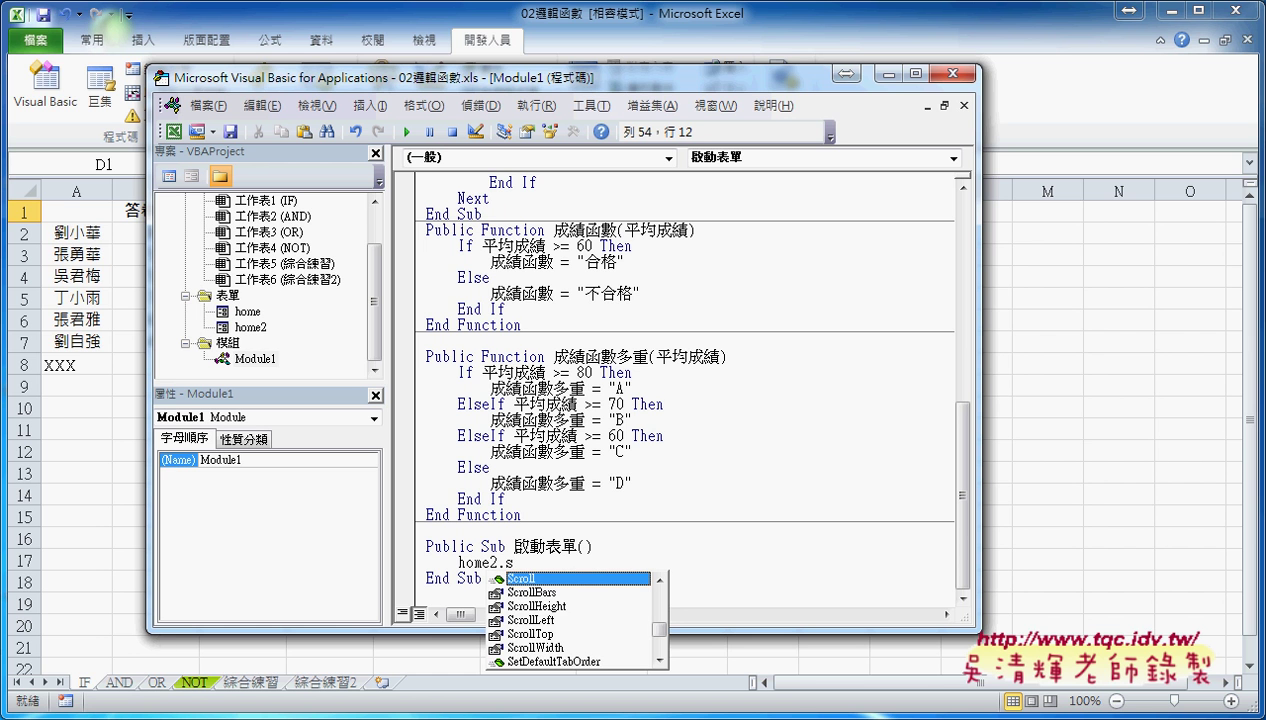
- Fix the 啟動表單 line to read home2.Show, then narrow the editor window to reveal the sheet
text(how)
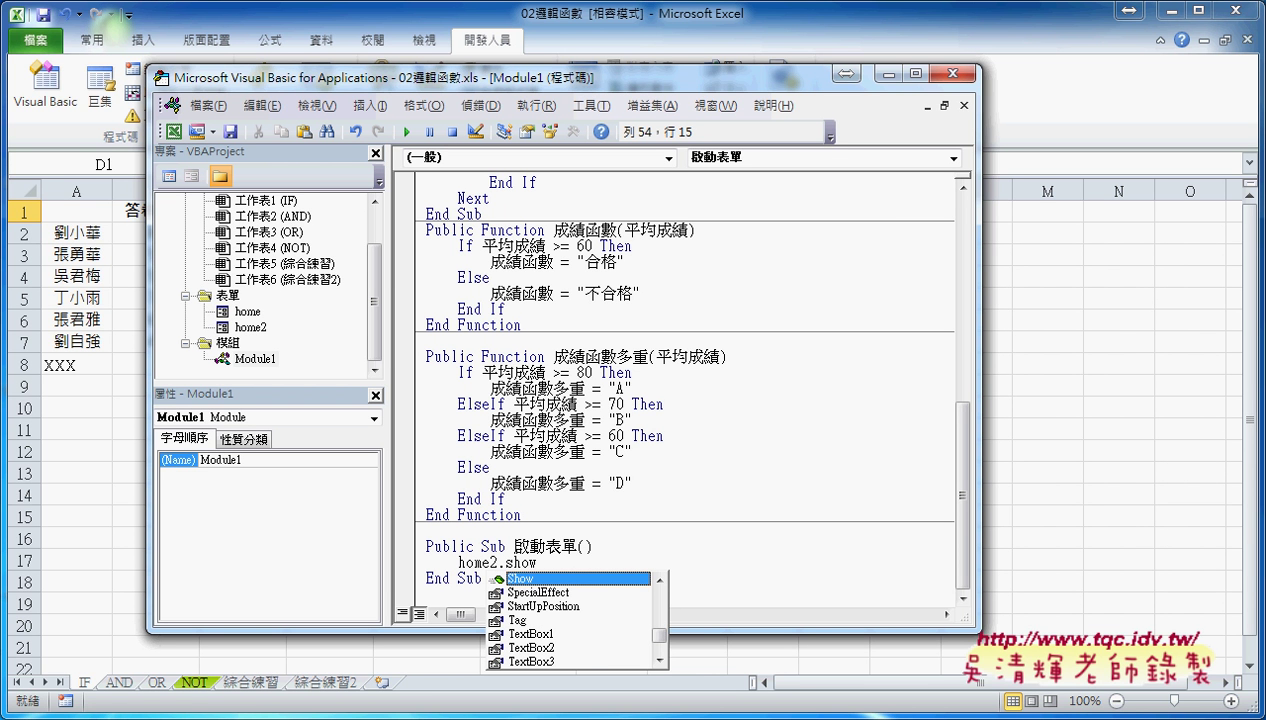
key(BackSpace)
key(BackSpace)
key(BackSpace)
key(BackSpace)
key(BackSpace)
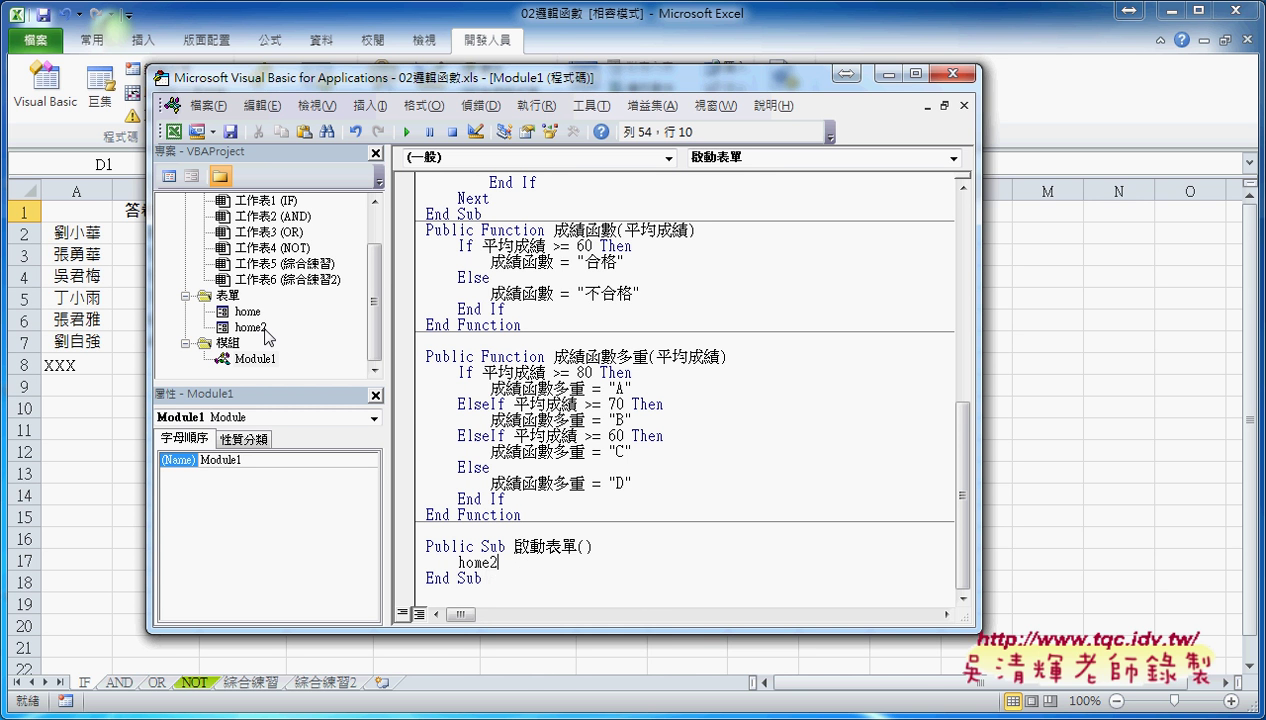
text(.hi)
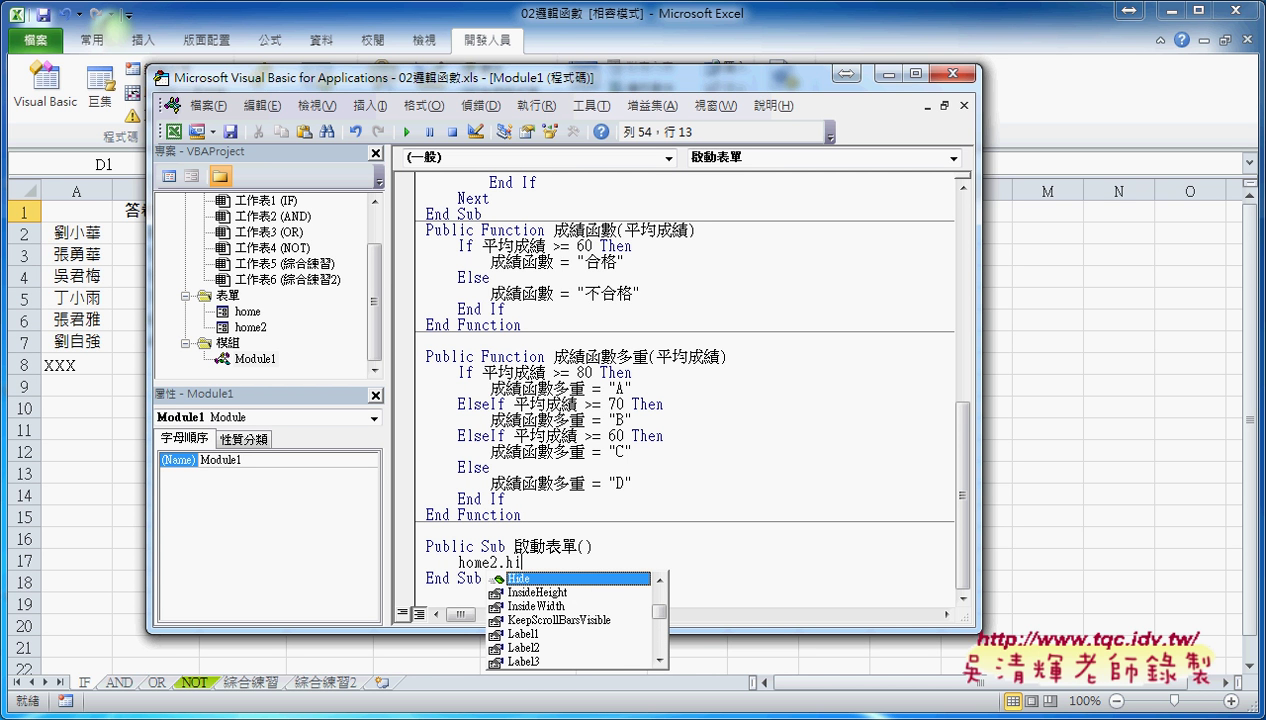
key(BackSpace)
key(BackSpace)
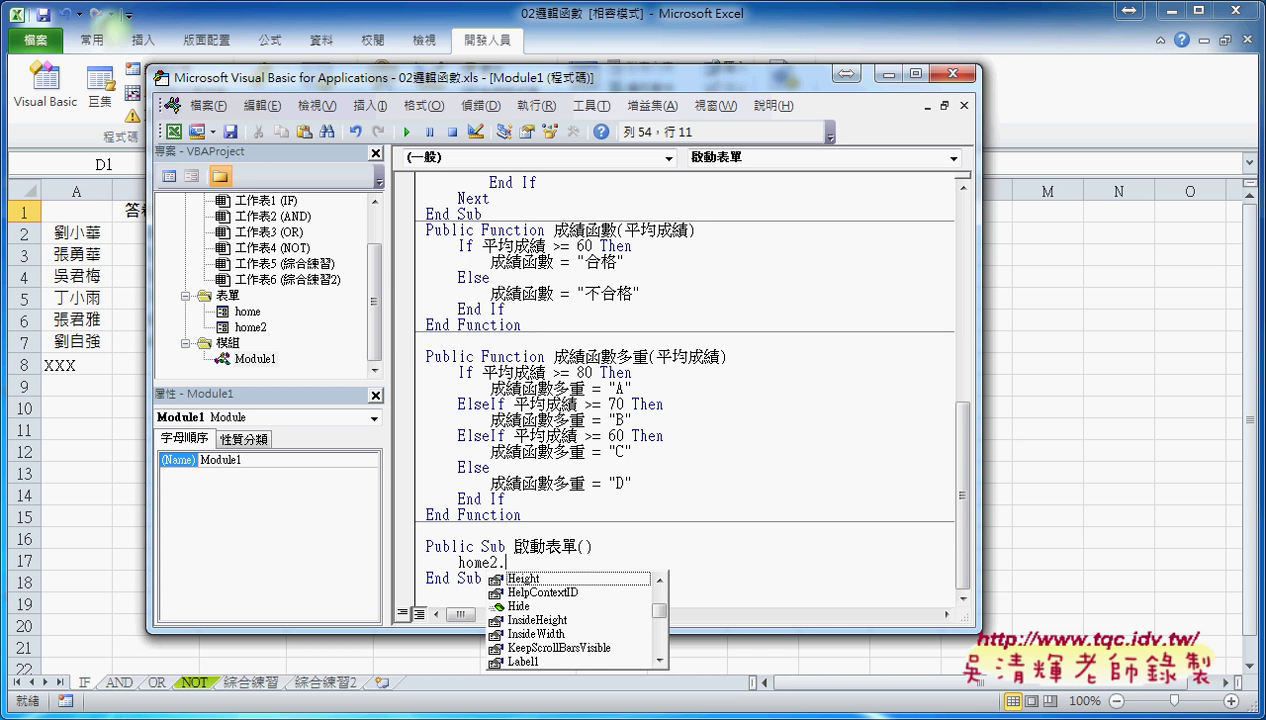
text(show)
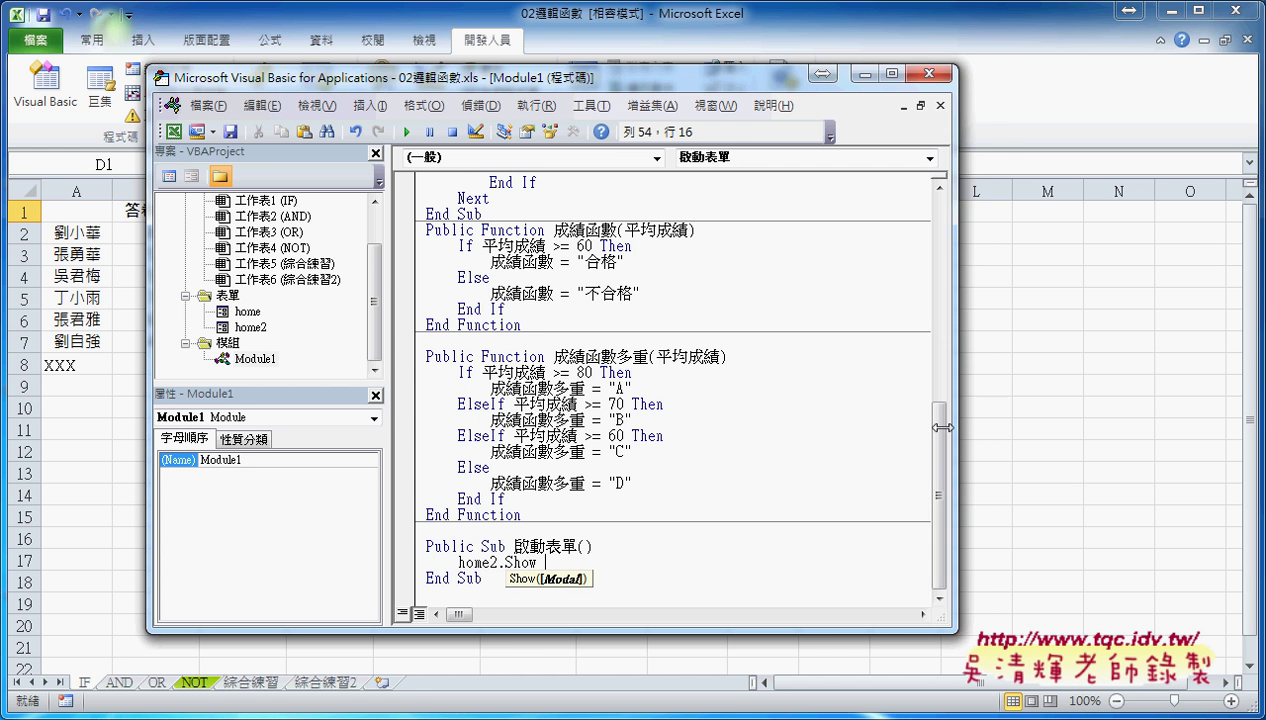
drag(983, 437, 733, 430)
- Bring the grade sheet forward, run 啟動表單 to show the 成績系統 form, then close it
drag(508, 78, 490, 186)
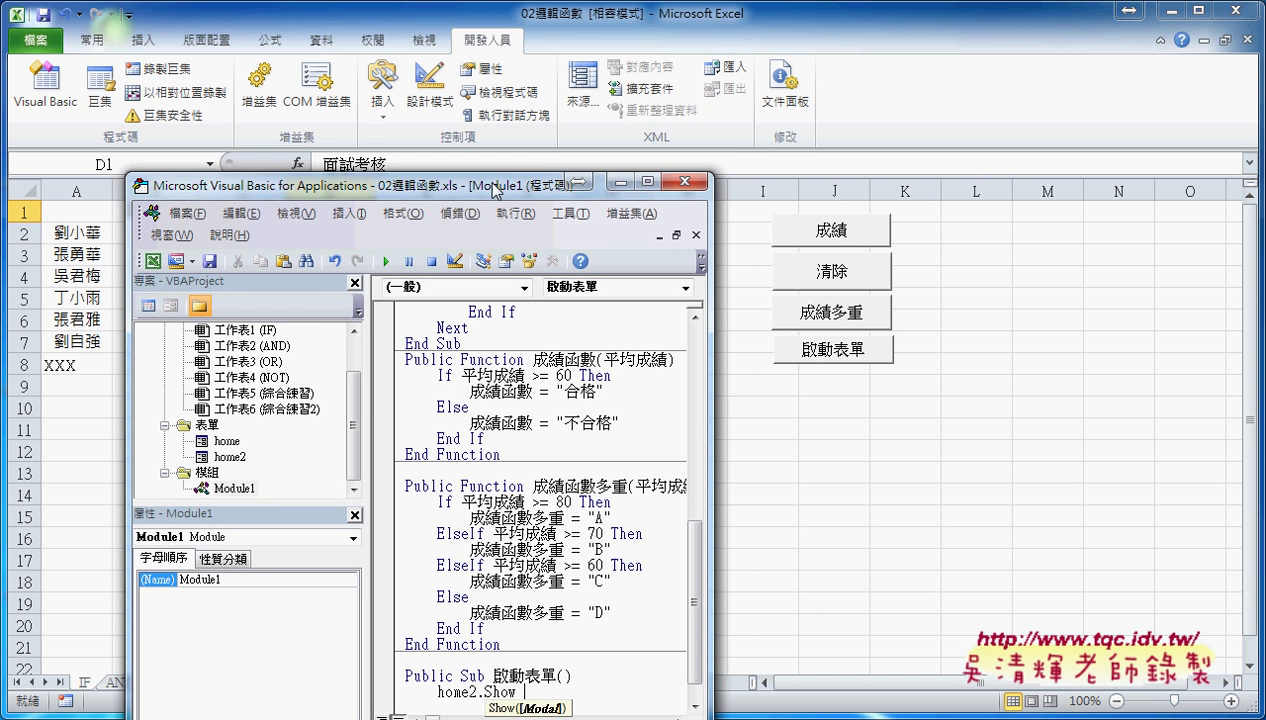
click(384, 112)
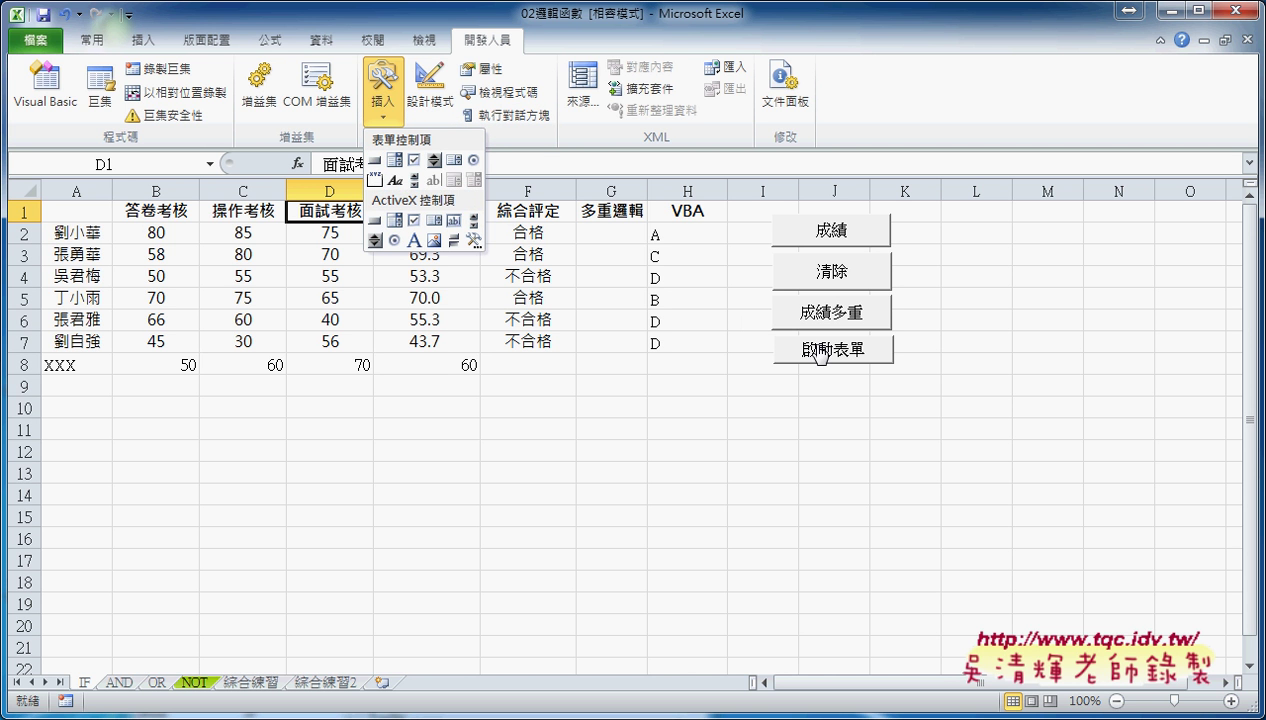
click(818, 352)
click(828, 358)
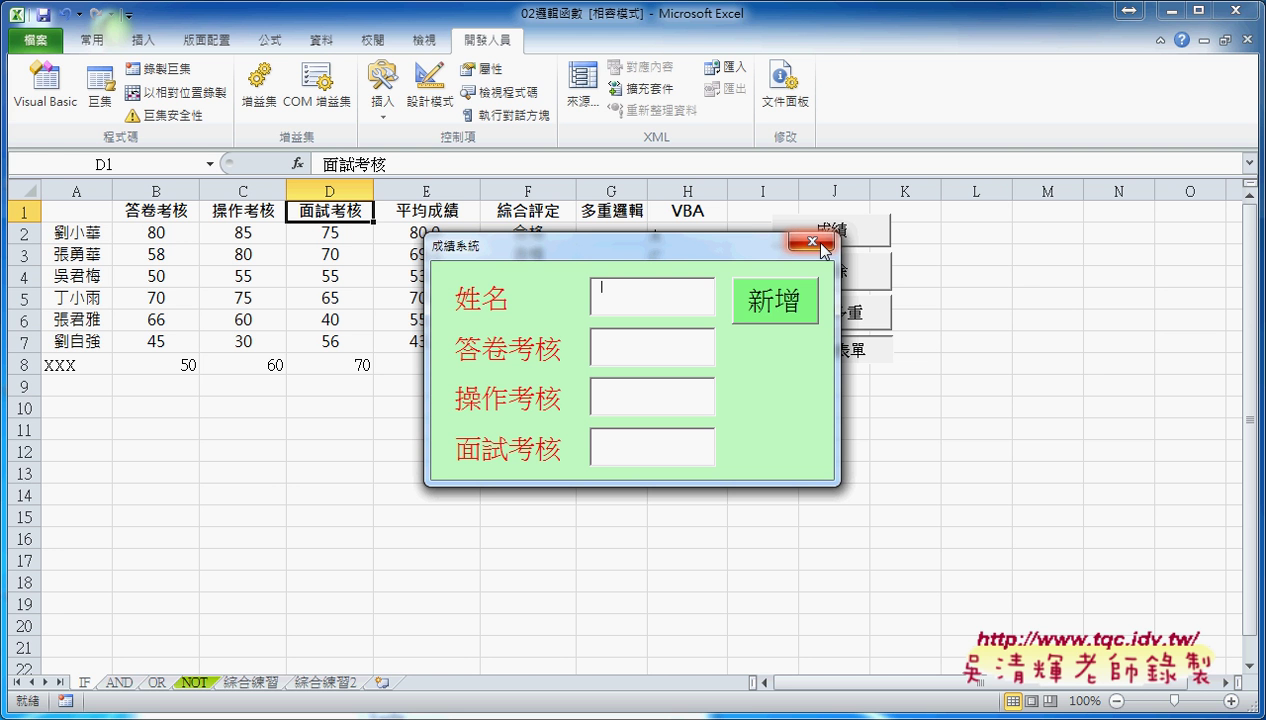
click(814, 242)
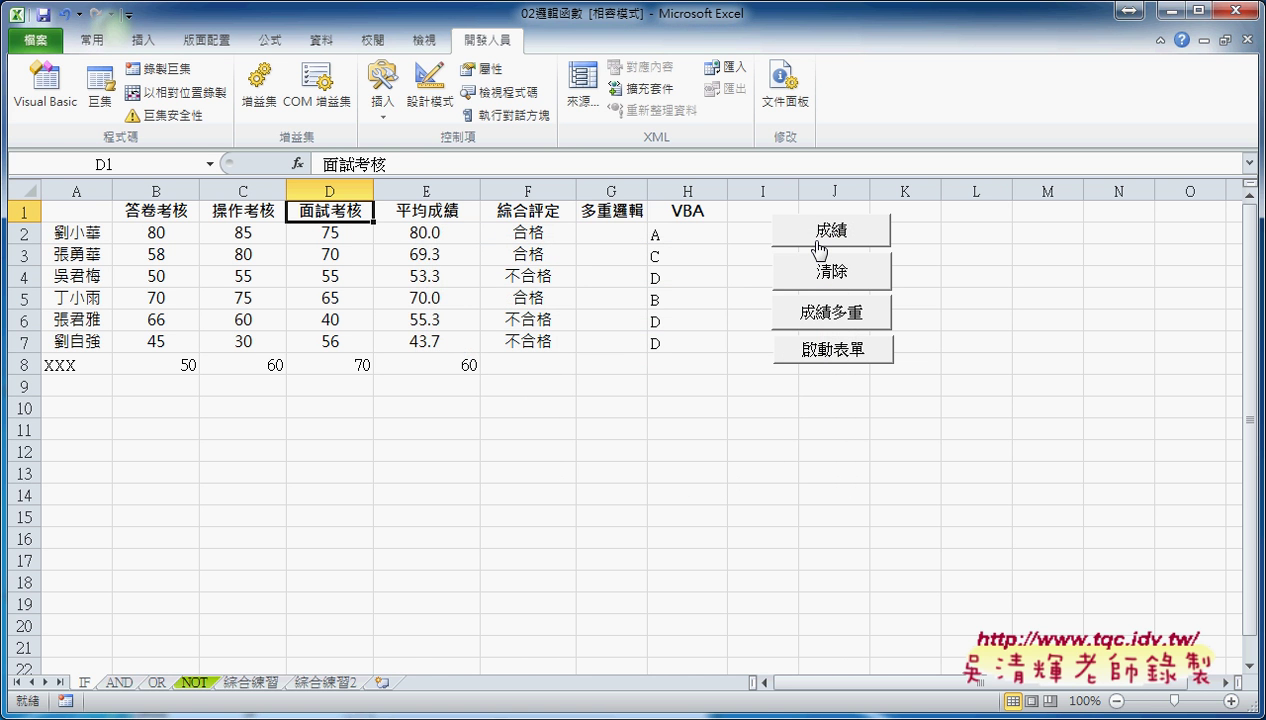
click(832, 352)
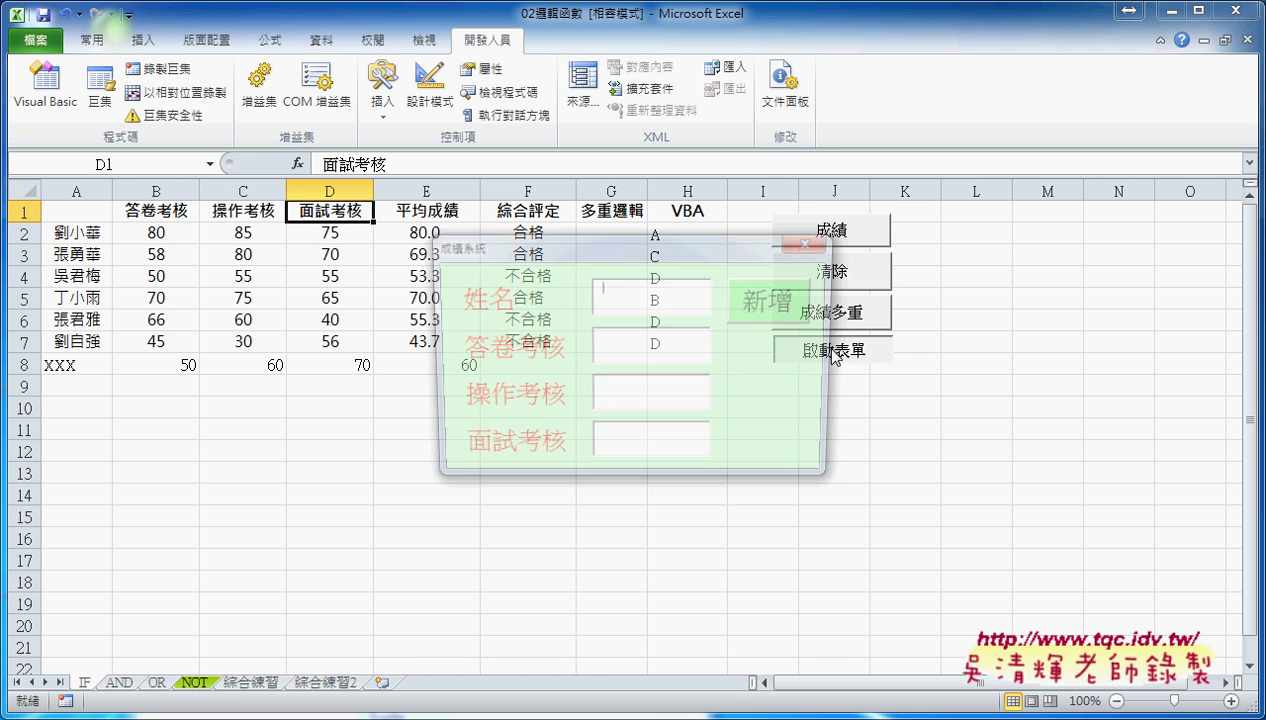
click(814, 242)
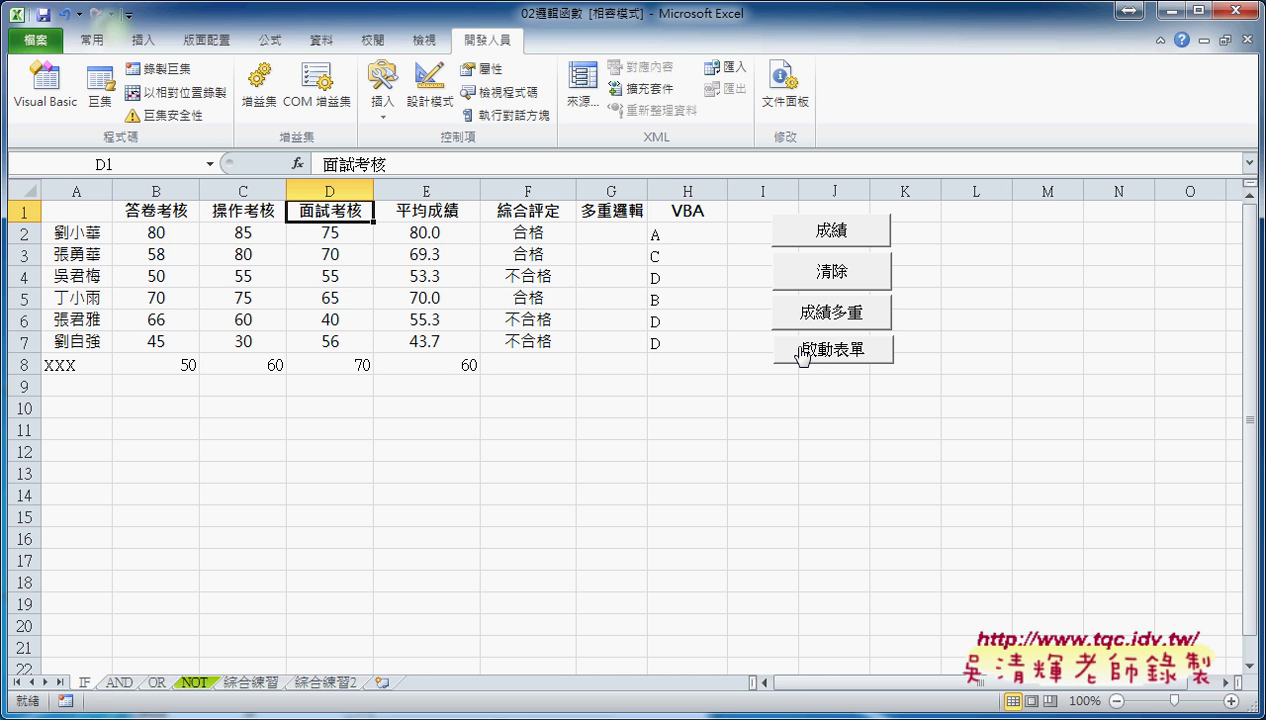
- Open the Visual Basic editor, then move and enlarge its window
click(37, 105)
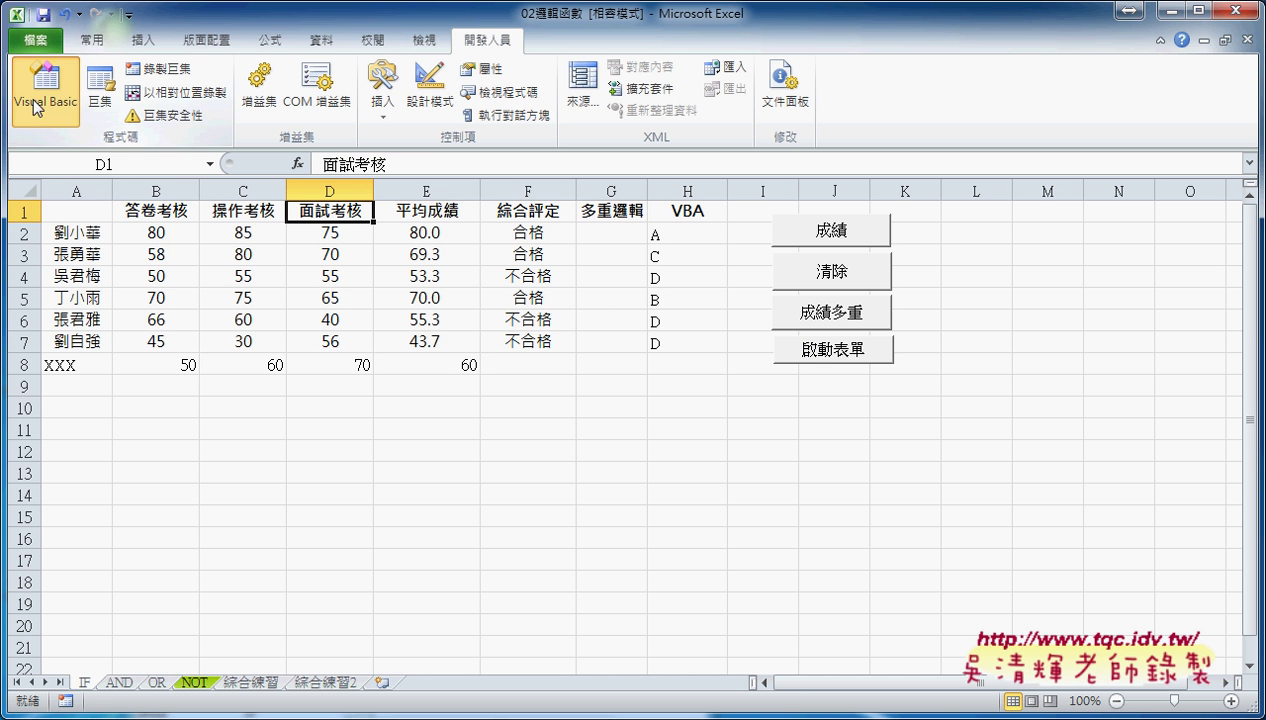
drag(283, 190, 375, 75)
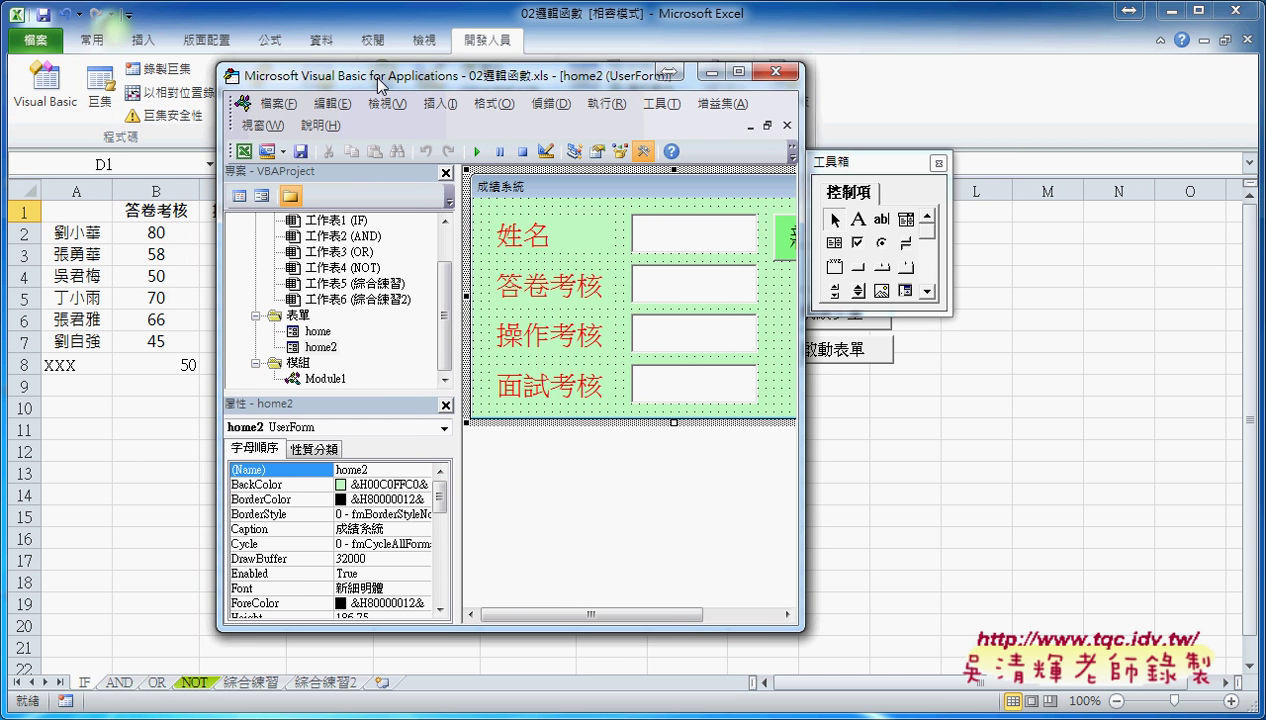
drag(804, 625, 1008, 690)
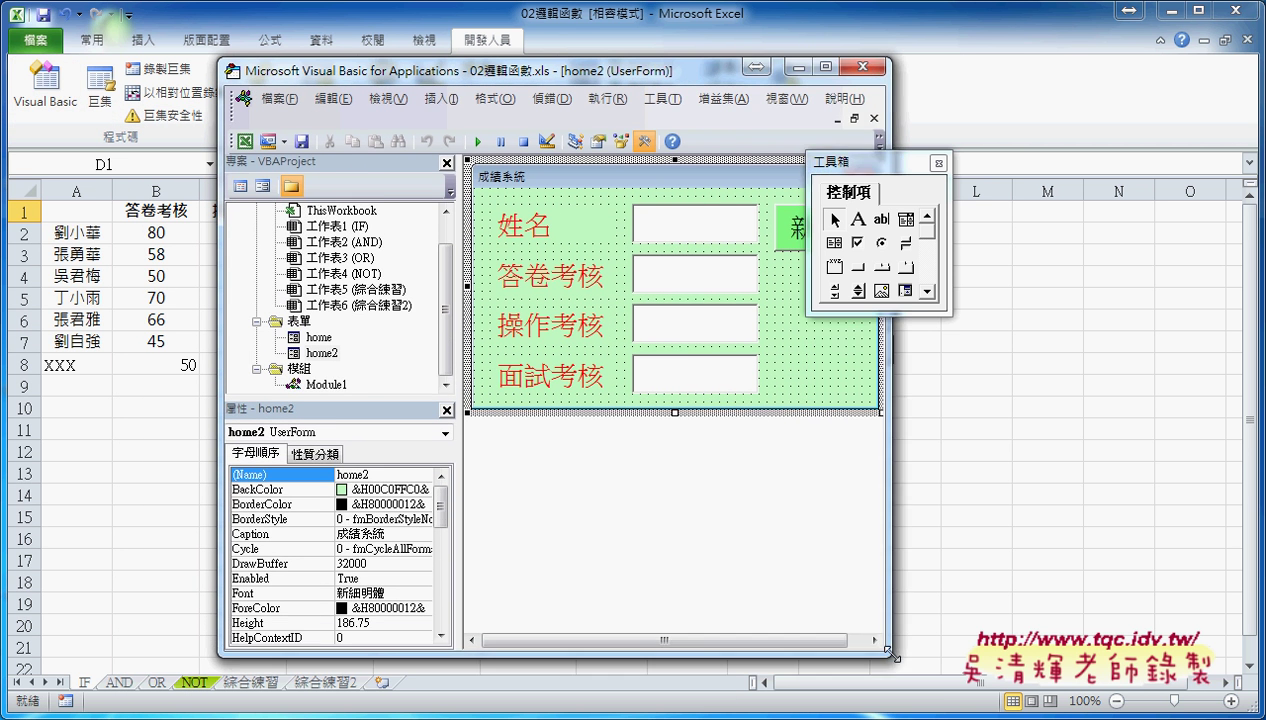
drag(446, 297, 450, 254)
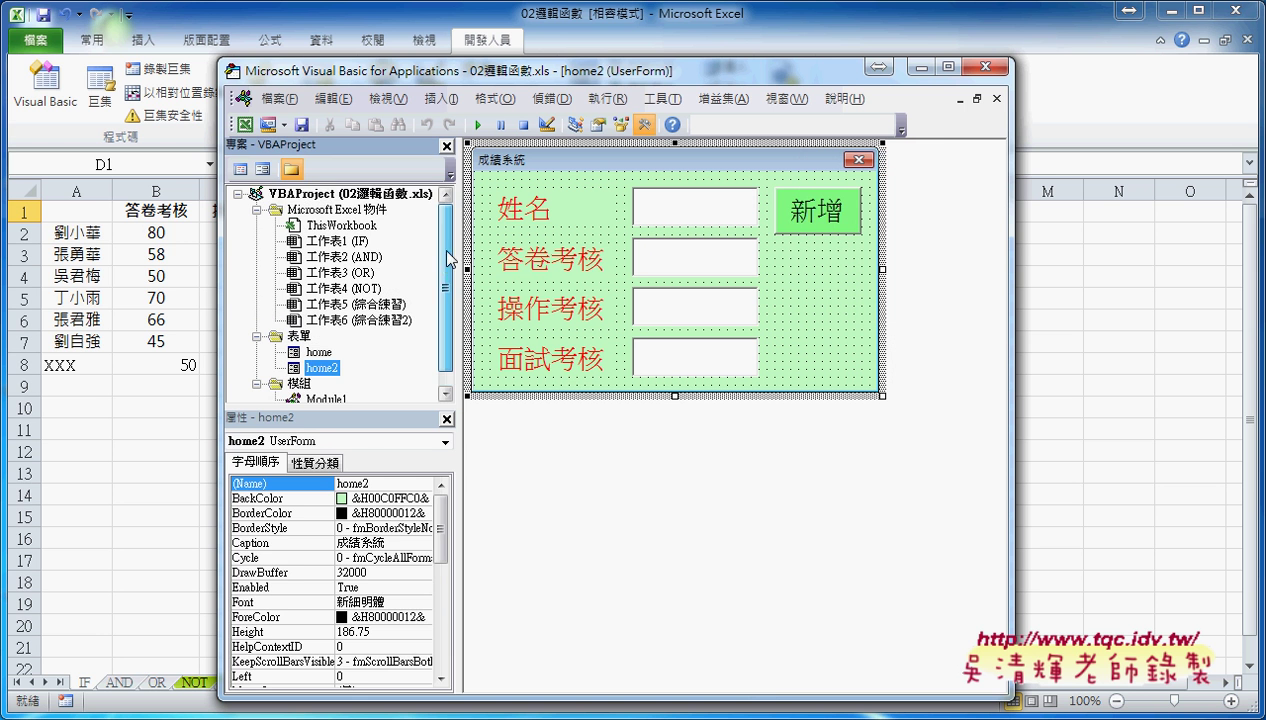
- Select ThisWorkbook in the Project Explorer so its properties are listed
click(308, 194)
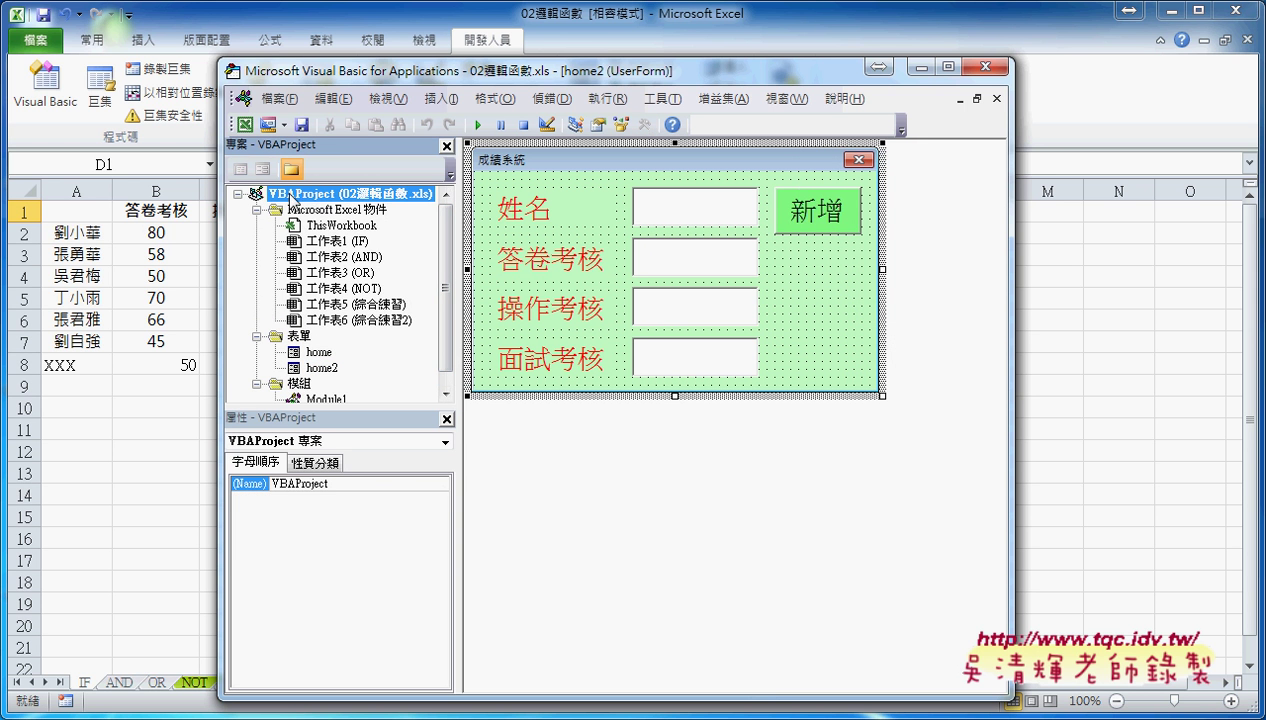
click(333, 228)
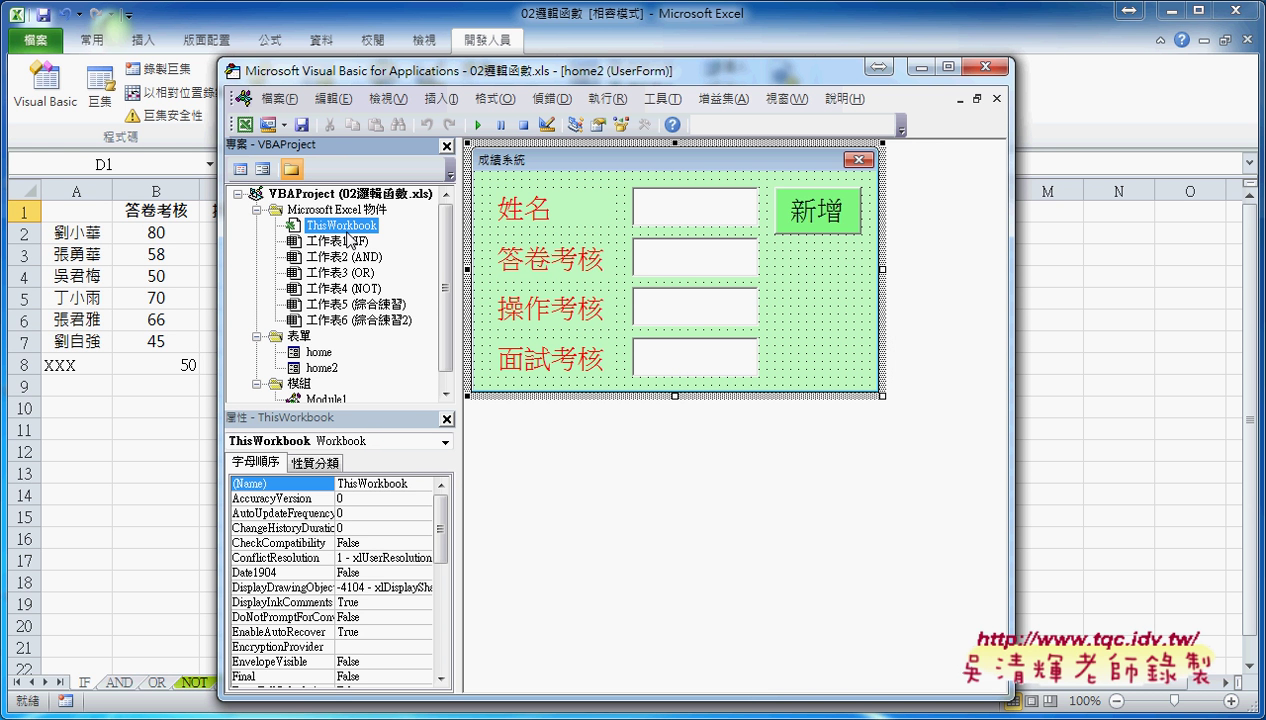
mouse_move(350, 236)
mouse_down()
mouse_move(392, 218)
mouse_move(378, 238)
mouse_up()
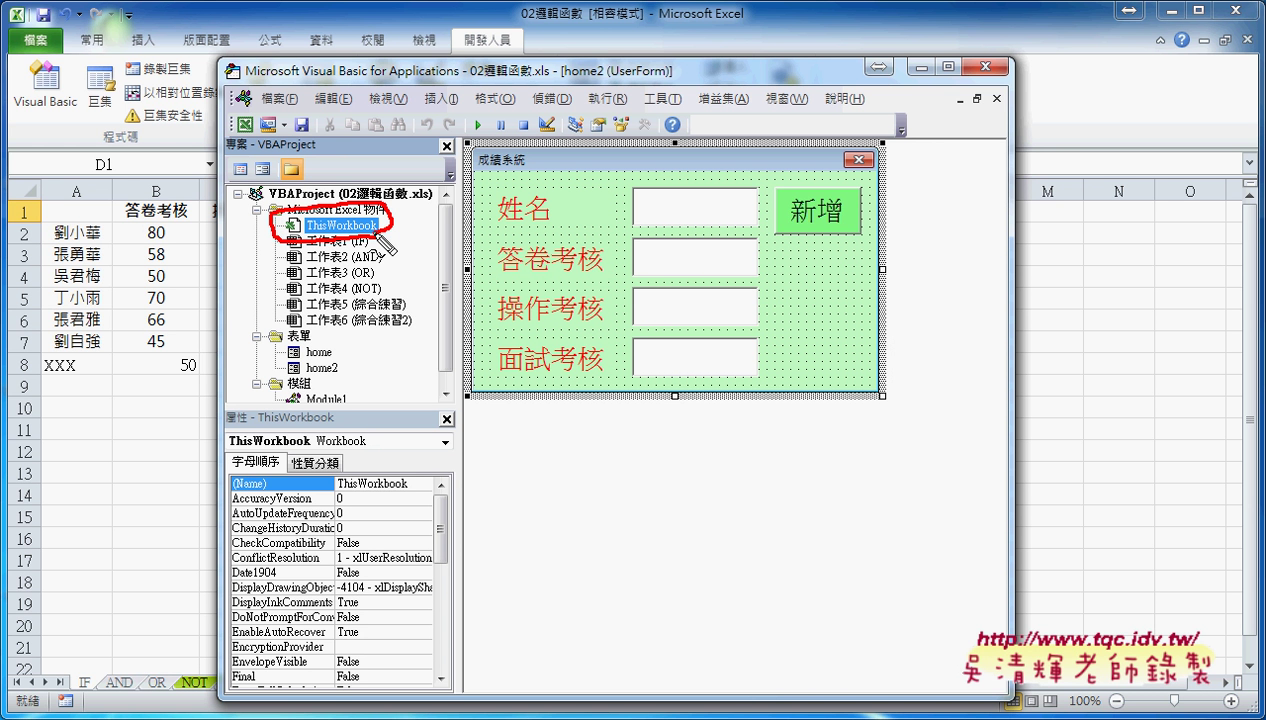
drag(472, 232, 399, 210)
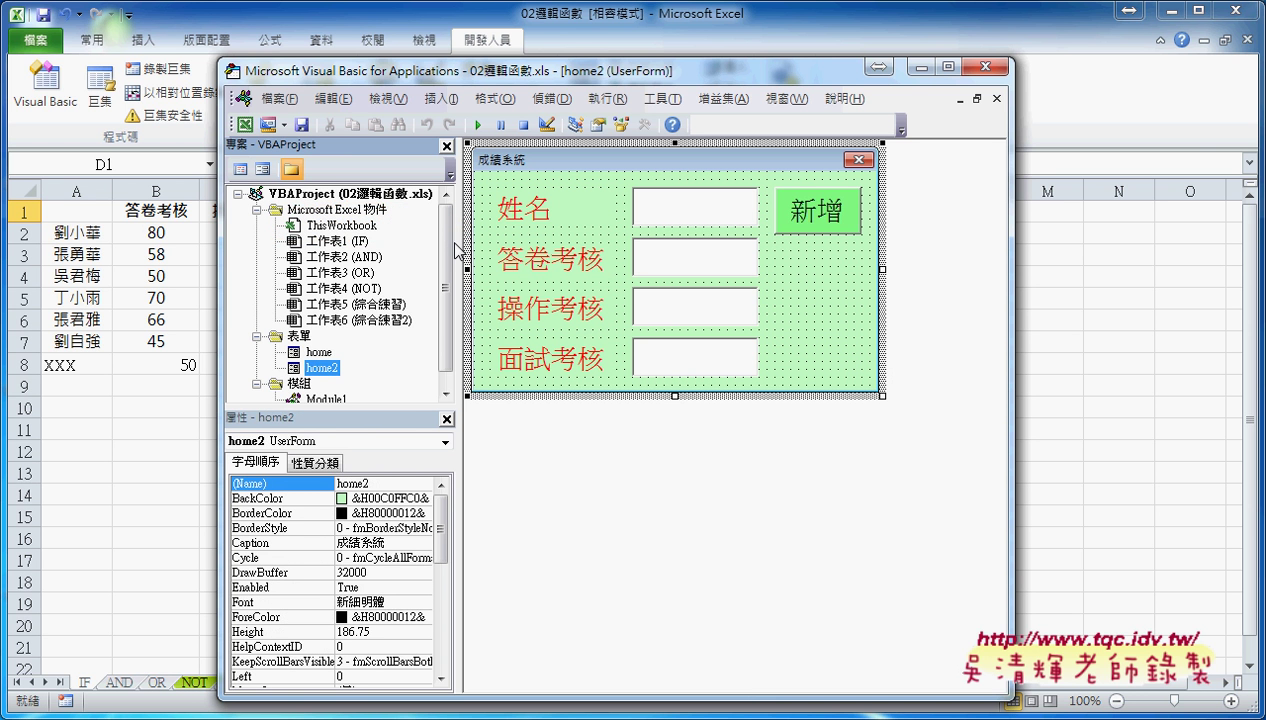
click(352, 227)
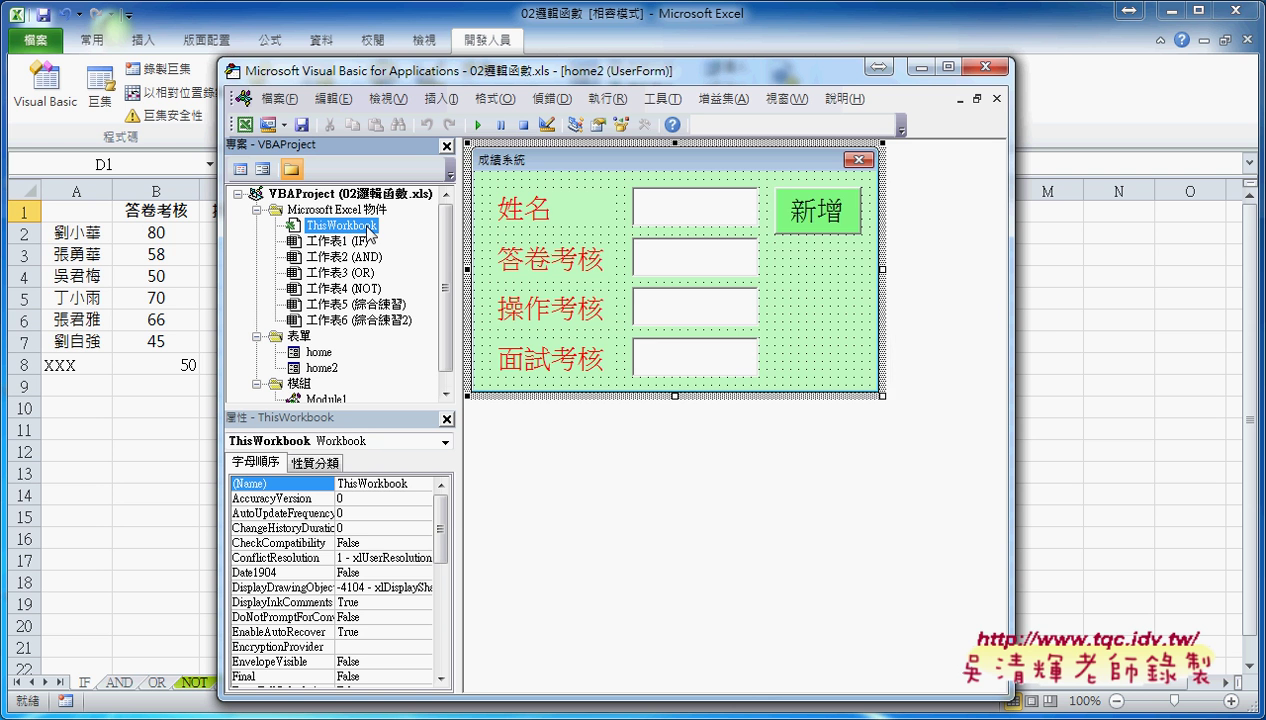
- Open ThisWorkbook's code and create the Workbook_Open event procedure
double_click(367, 229)
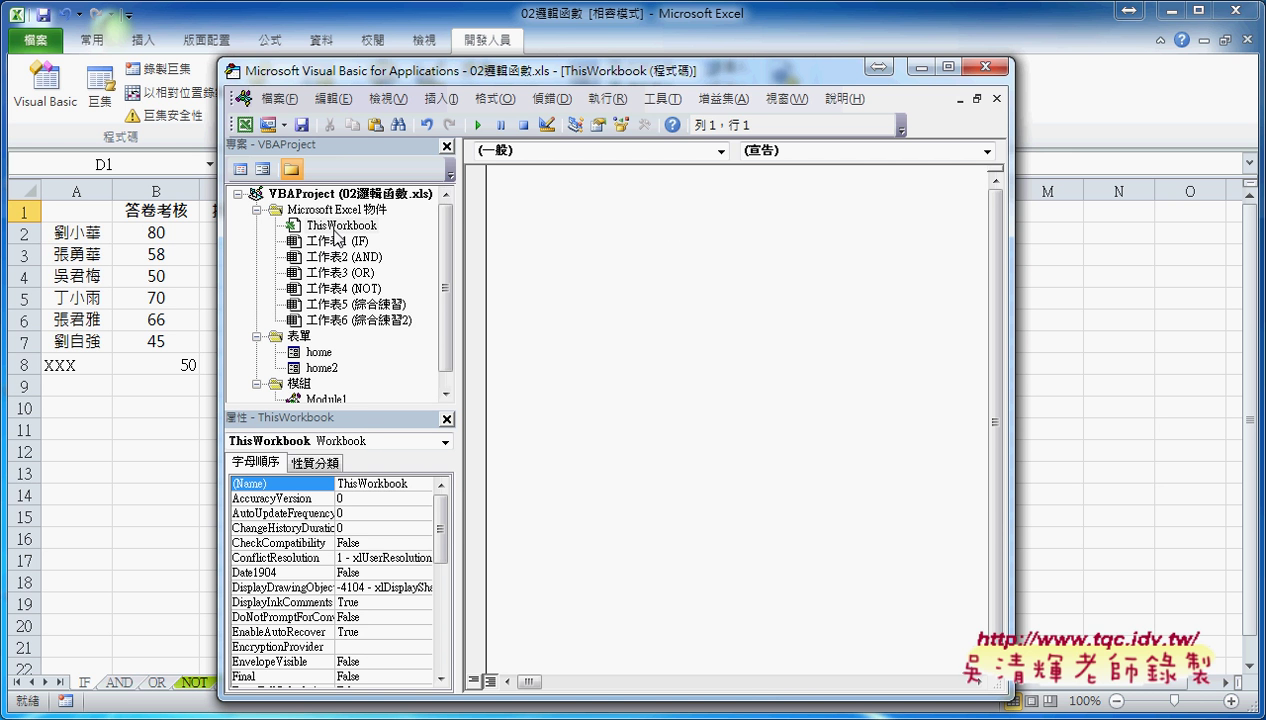
click(520, 152)
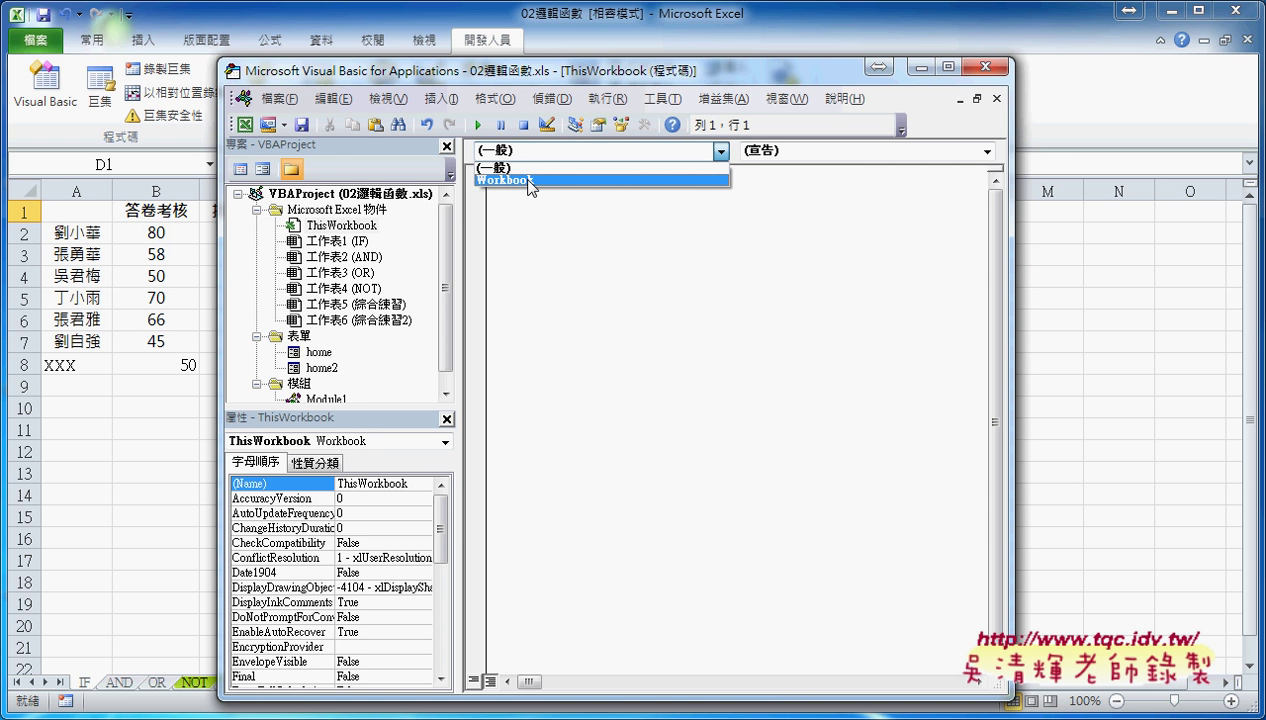
click(530, 181)
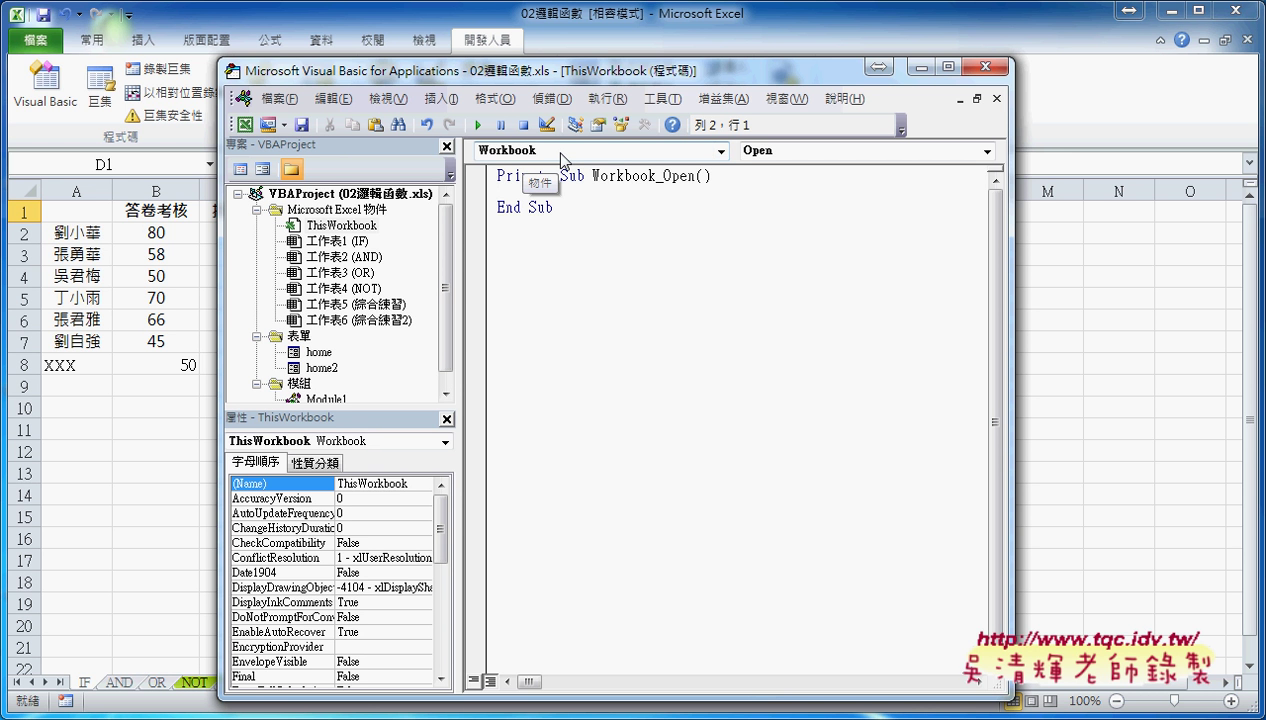
click(783, 156)
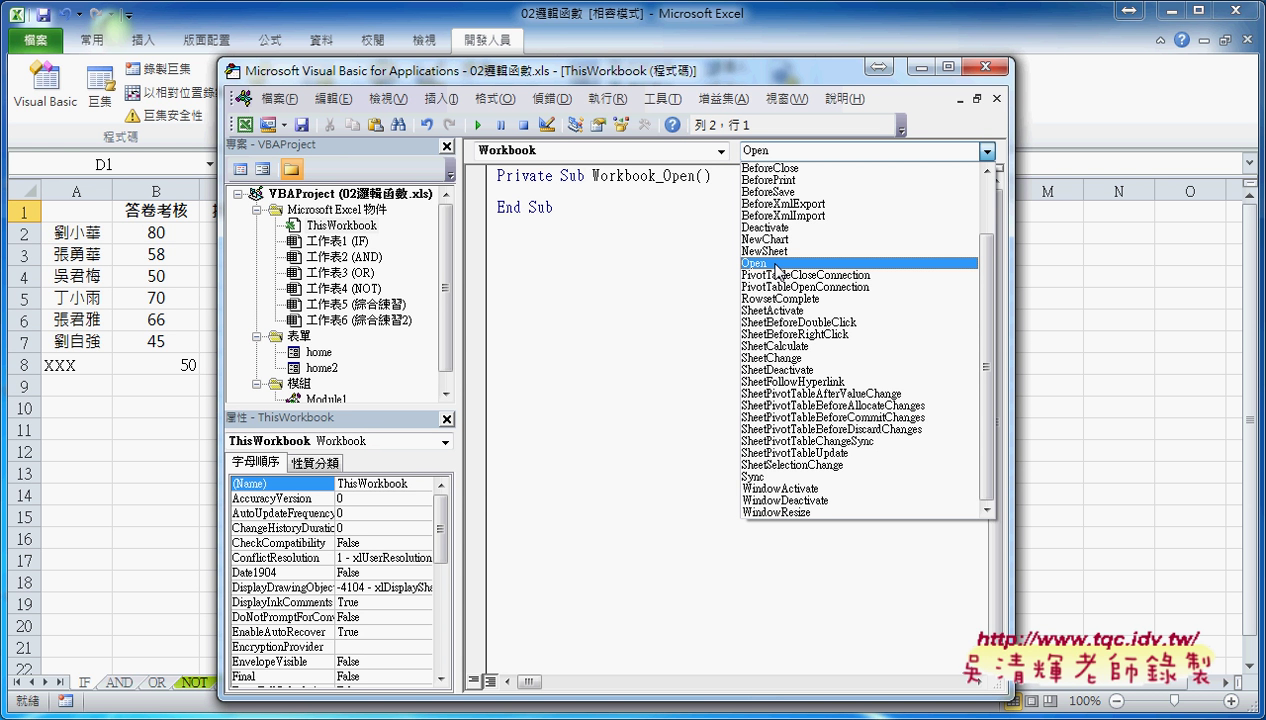
click(776, 264)
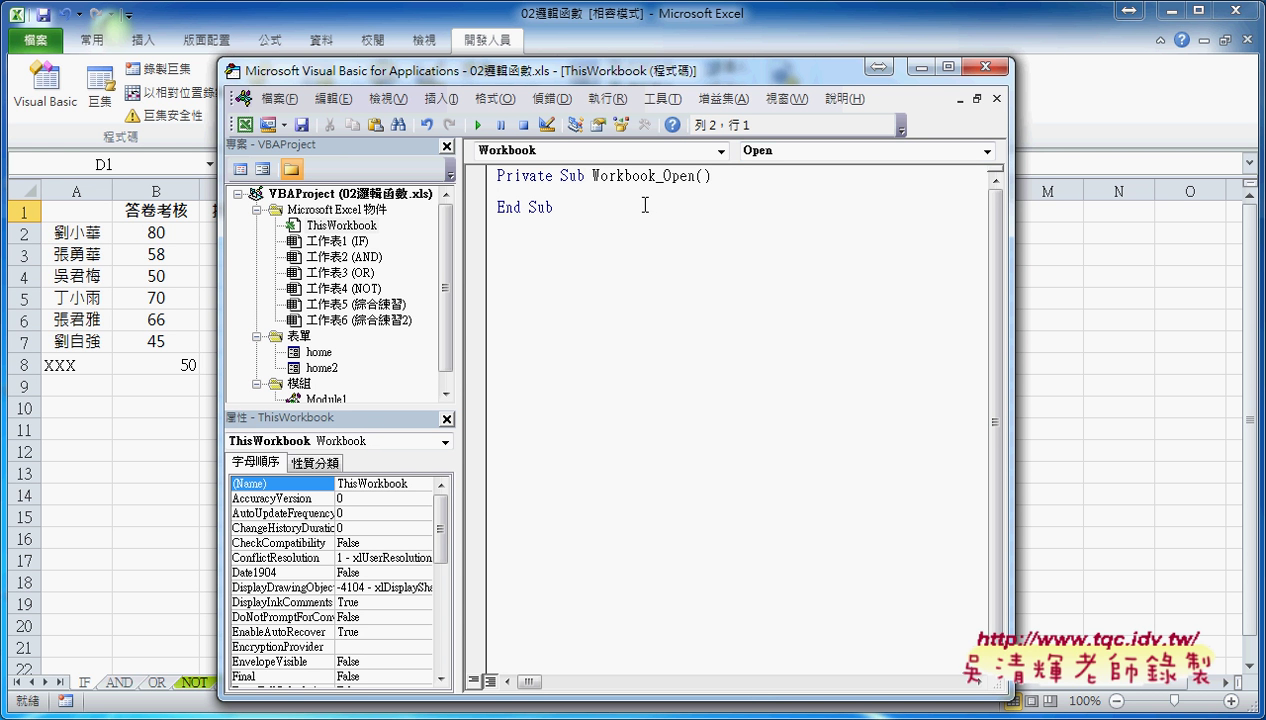
- Enter home2.Show inside Workbook_Open, close the editor and save the workbook
key(Tab)
text(home)
text(2.s)
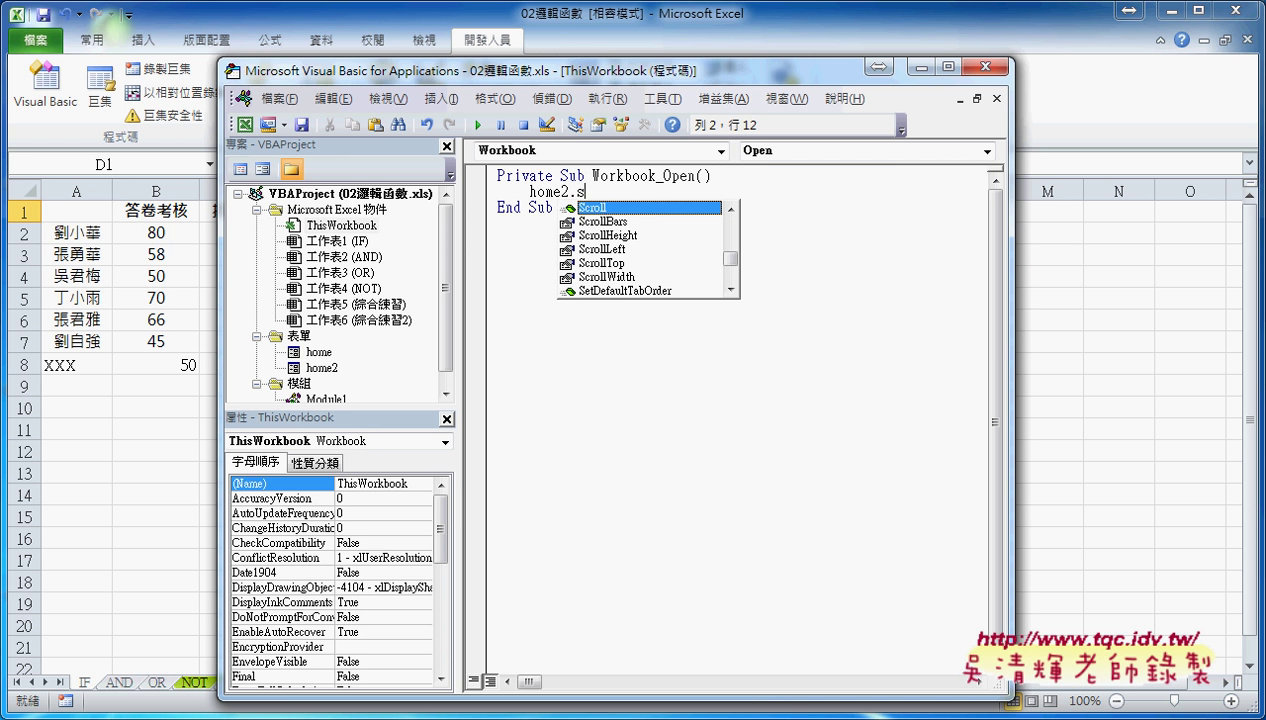
text(how)
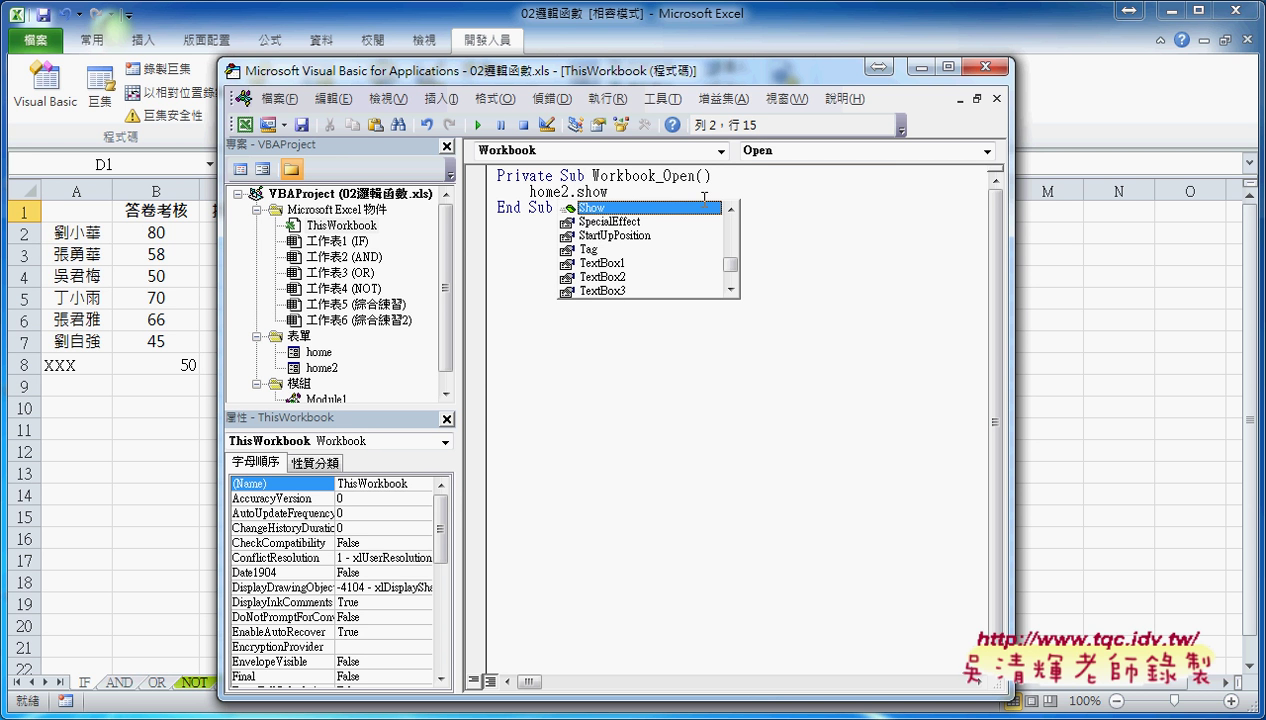
click(713, 418)
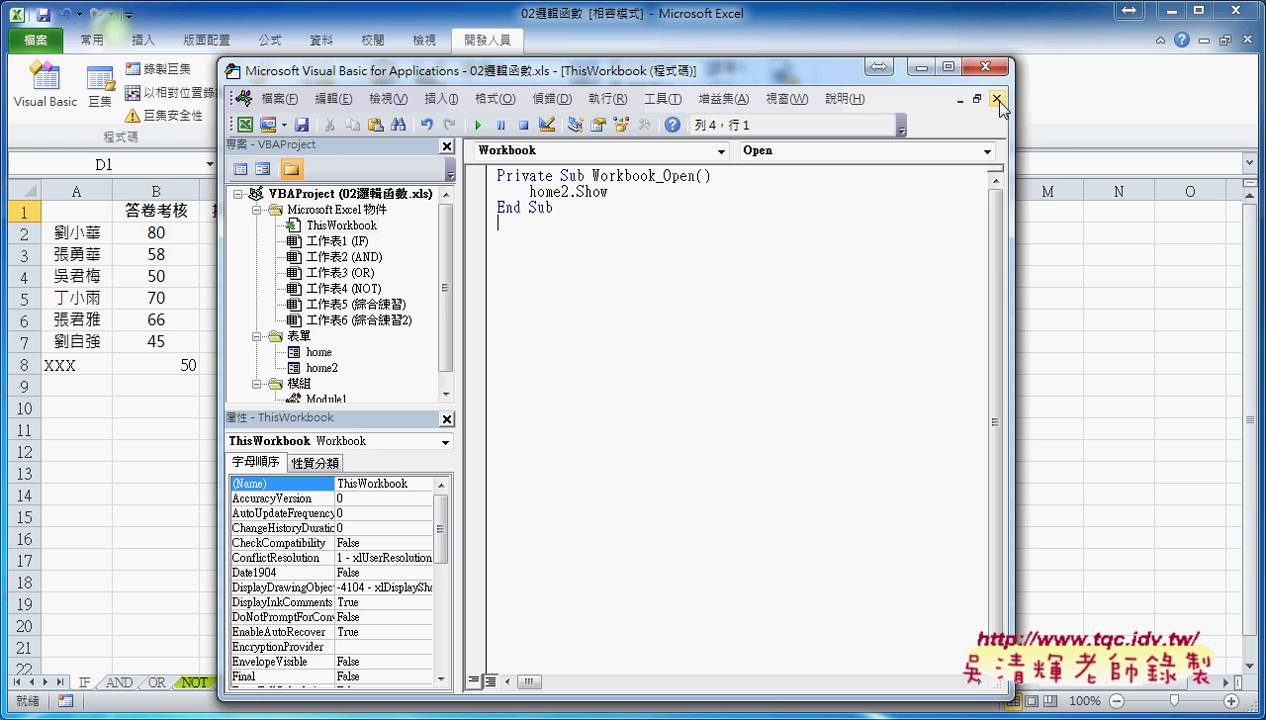
click(983, 67)
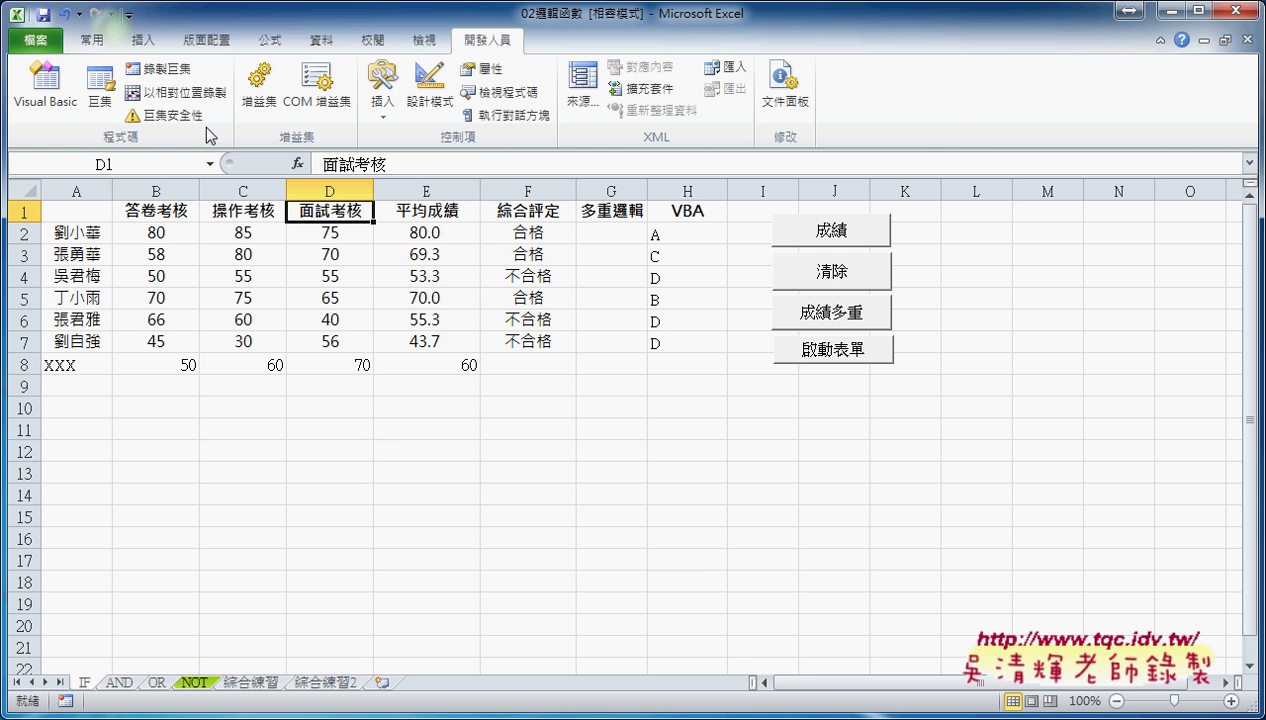
click(44, 15)
- Close Excel, open the 01_範例檔 folder and check the 02邏輯函數 file's properties
click(1243, 11)
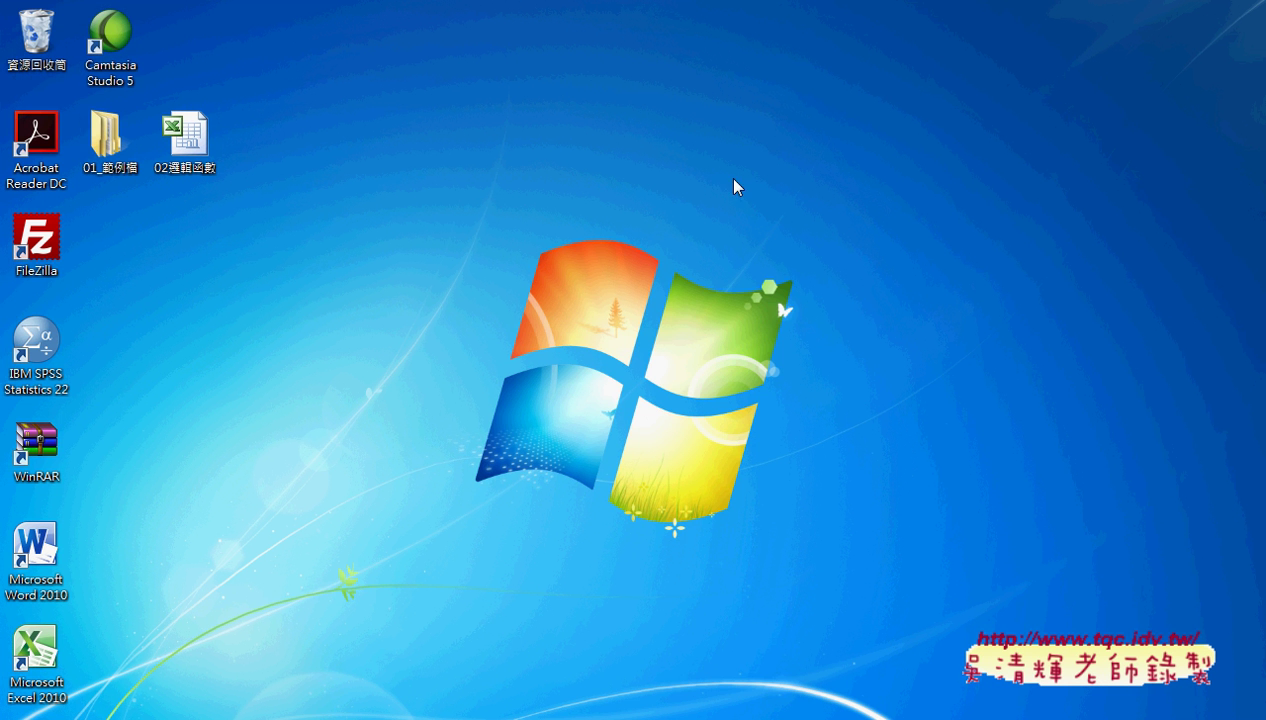
double_click(103, 150)
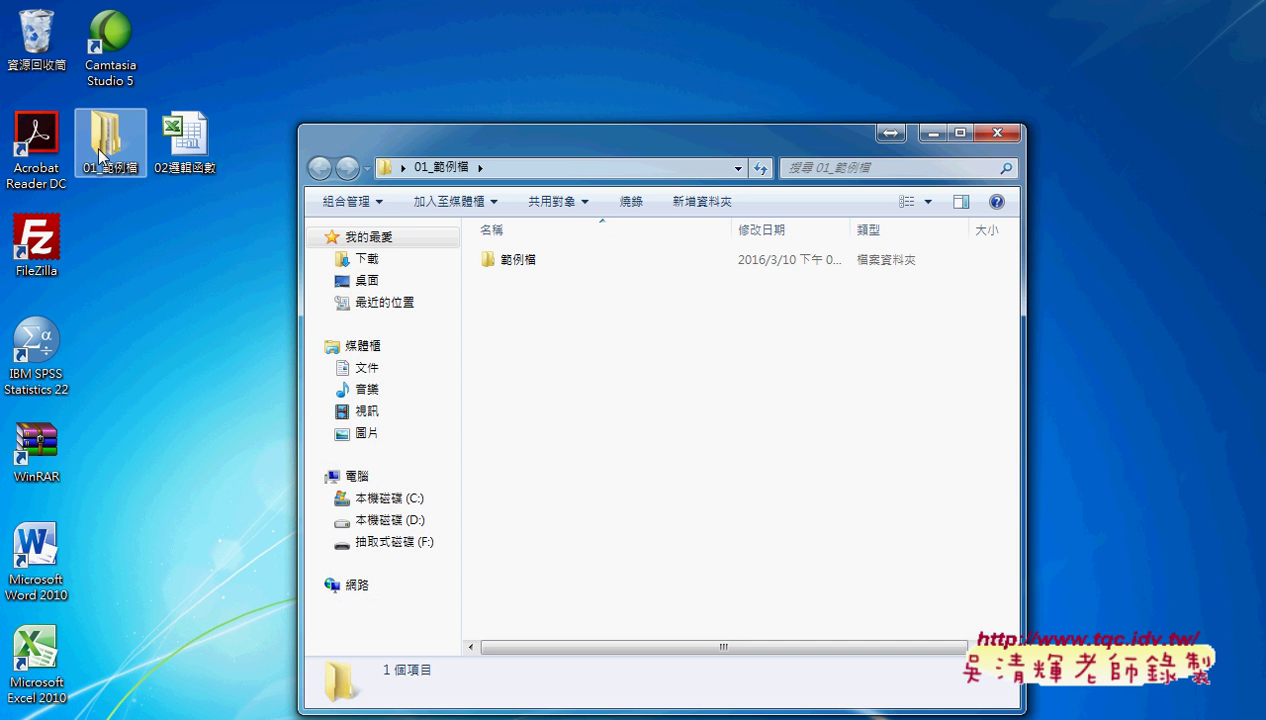
click(170, 140)
right_click(178, 152)
click(296, 586)
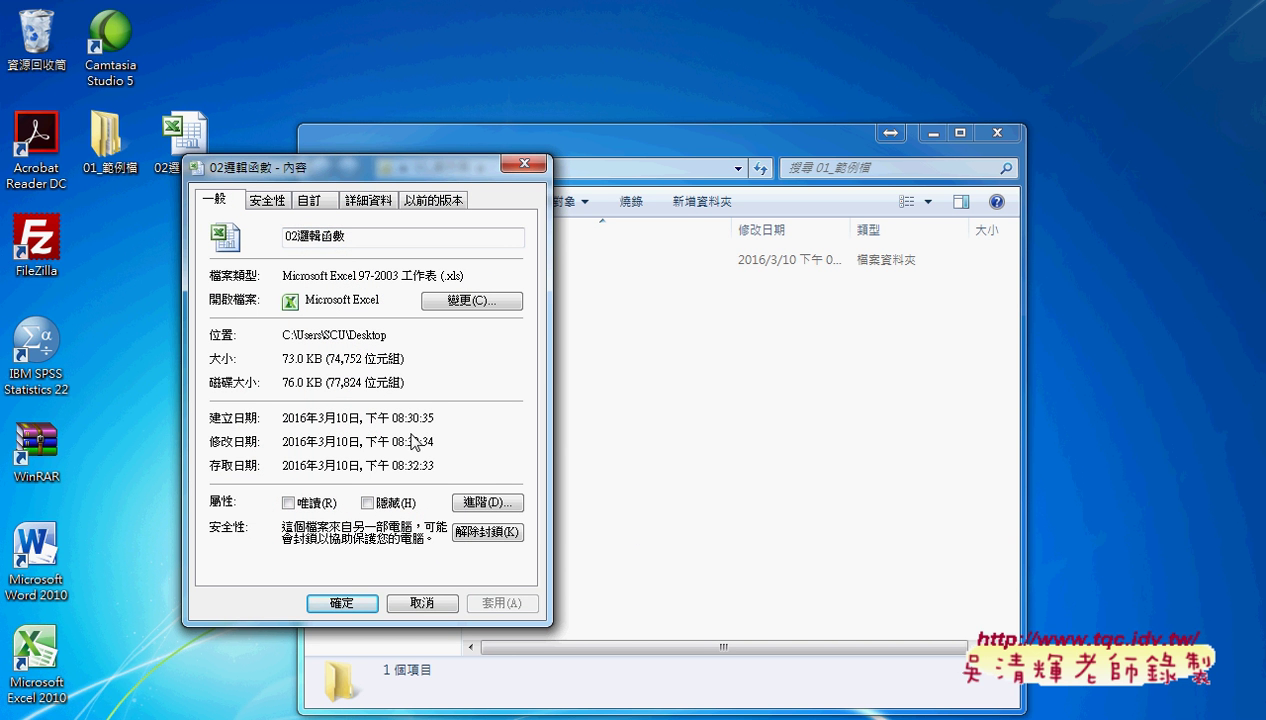
click(518, 166)
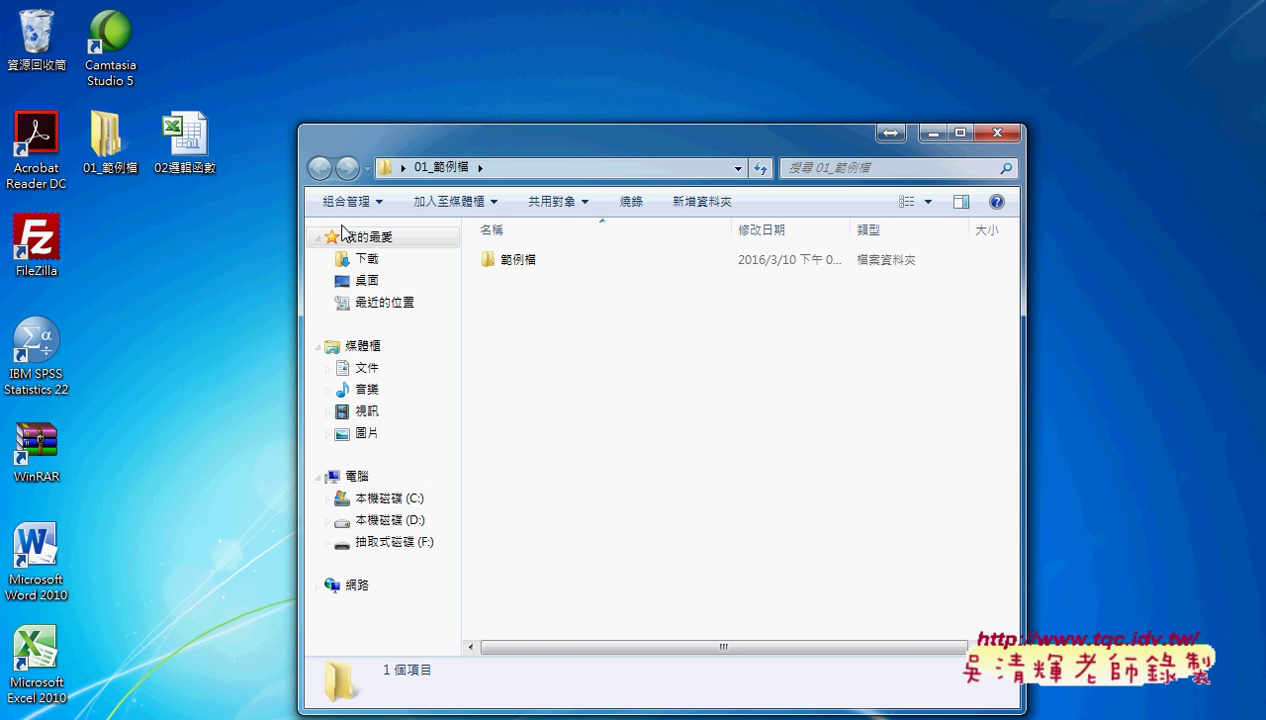
- Reopen 02邏輯函數 from 範例檔, close the auto-launched 成績系統 form, and open the VBA editor
double_click(520, 259)
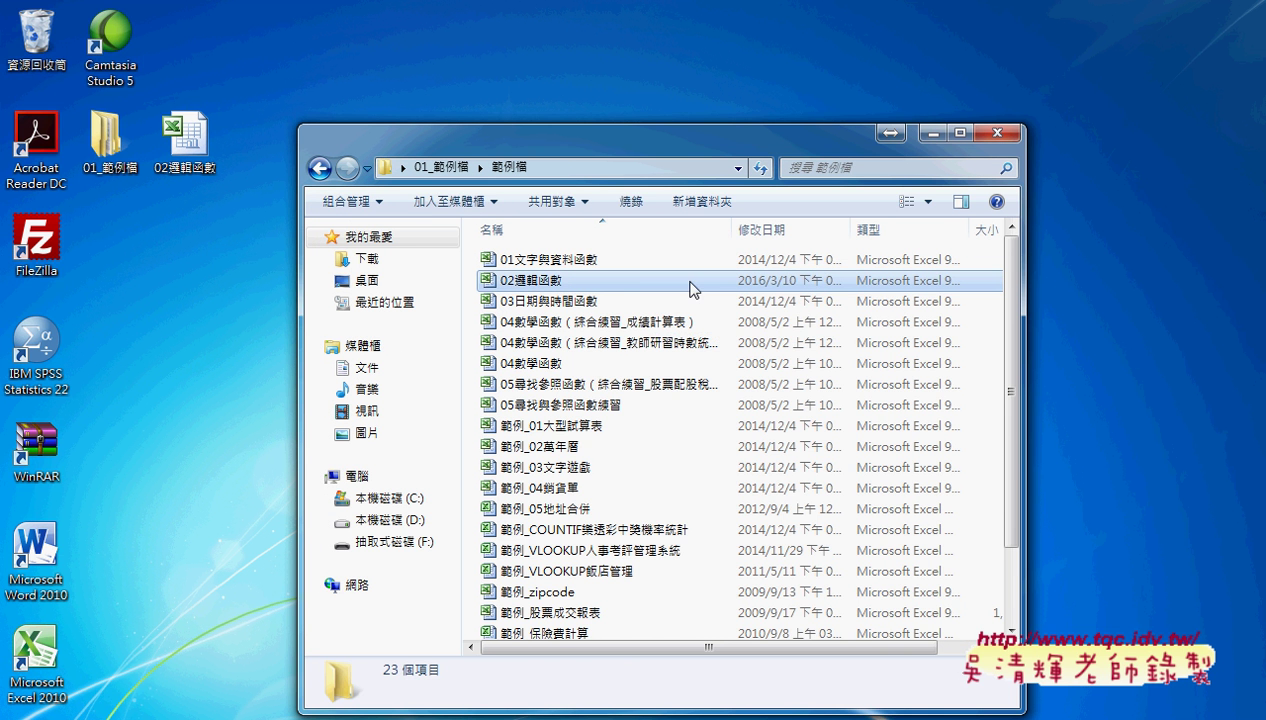
click(692, 283)
drag(851, 229, 958, 229)
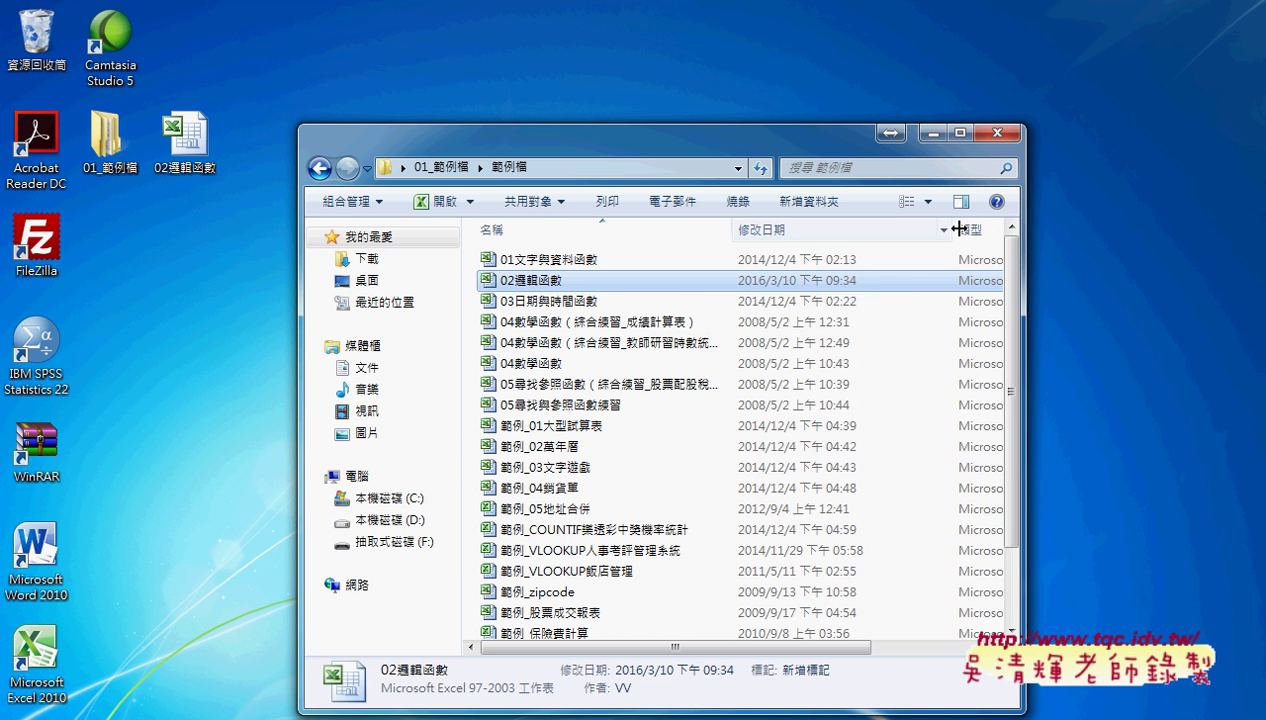
double_click(513, 282)
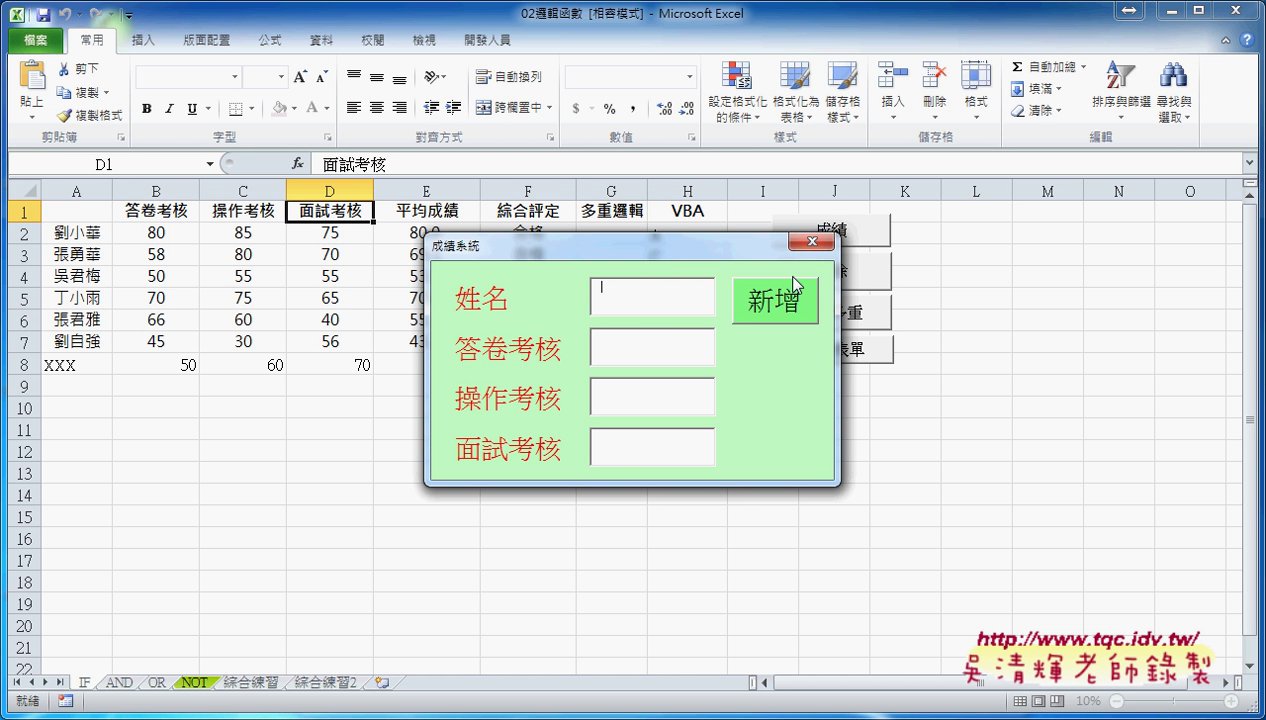
click(812, 241)
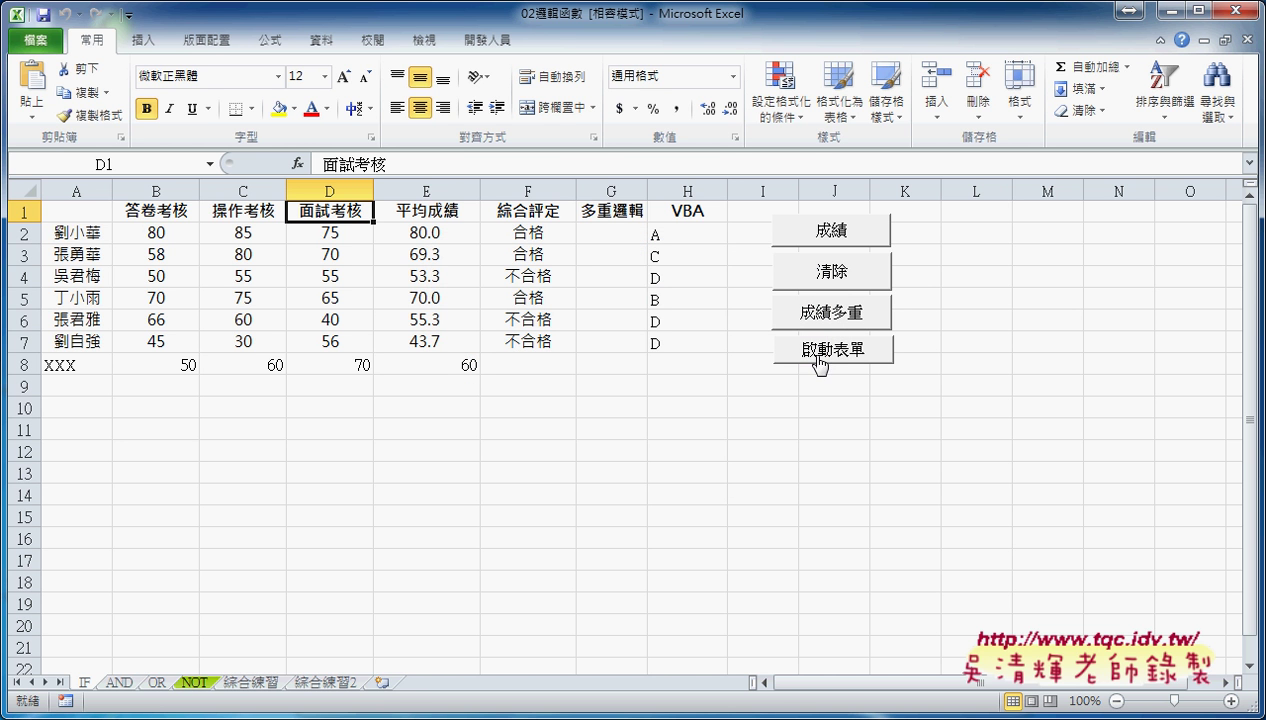
click(487, 40)
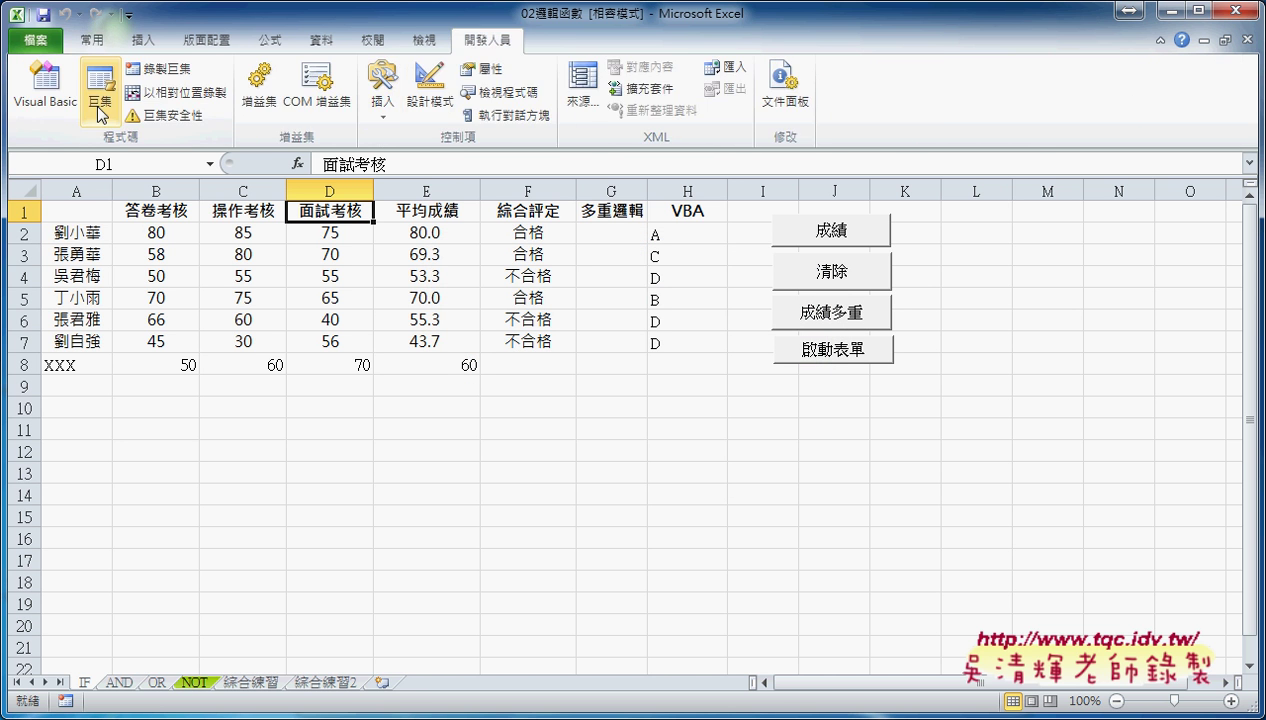
click(45, 85)
- Open Module1 to view the 啟動表單 sub's home2.Show call
double_click(300, 384)
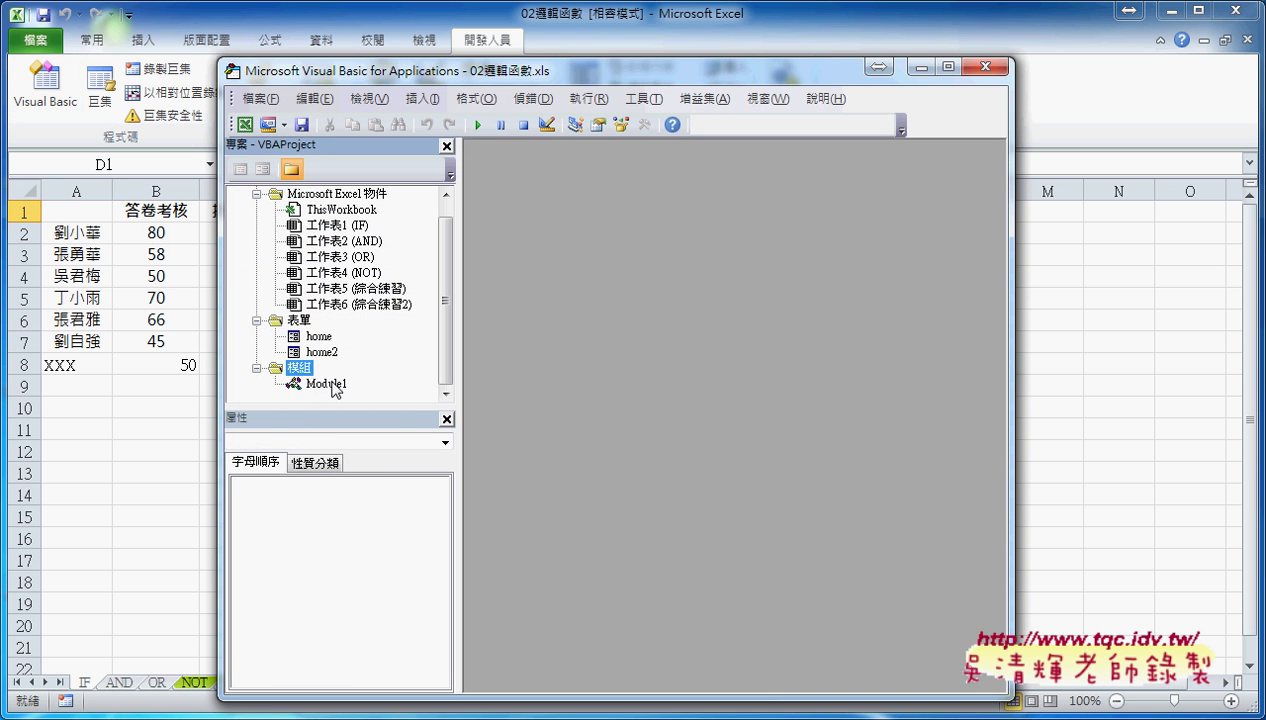
double_click(318, 384)
scroll(981, 392, down, 7)
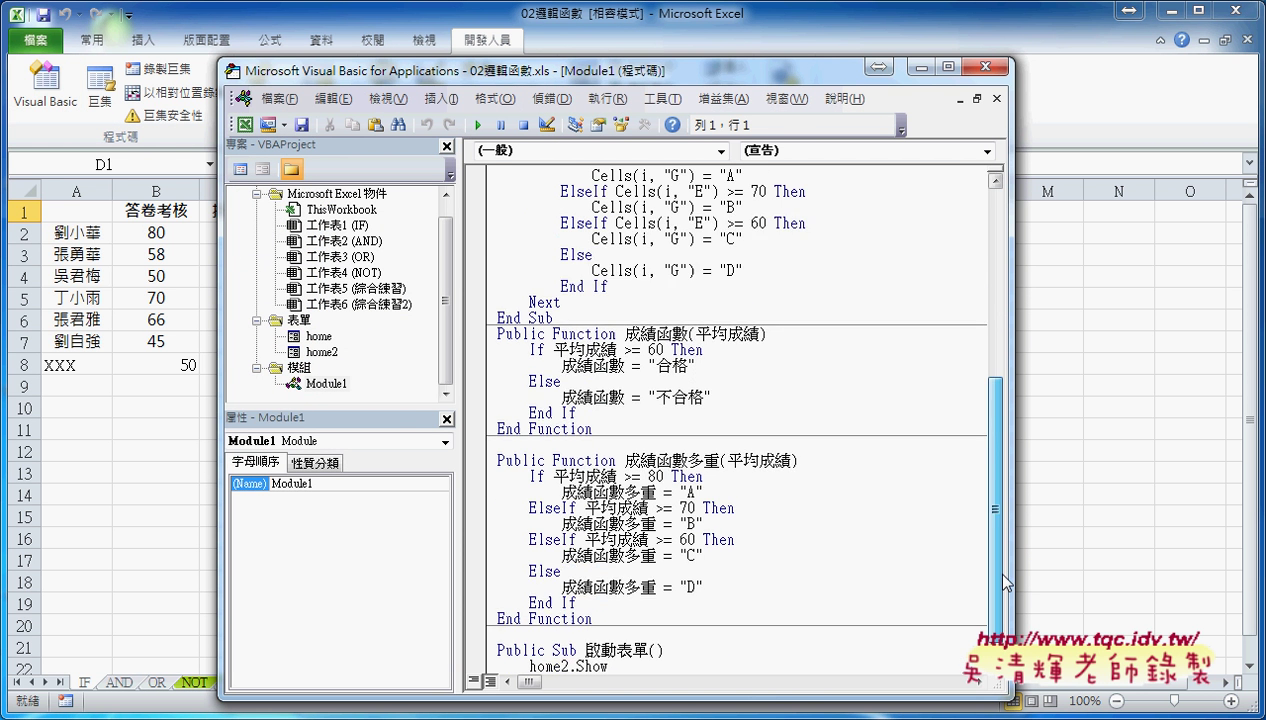
scroll(981, 392, down, 1)
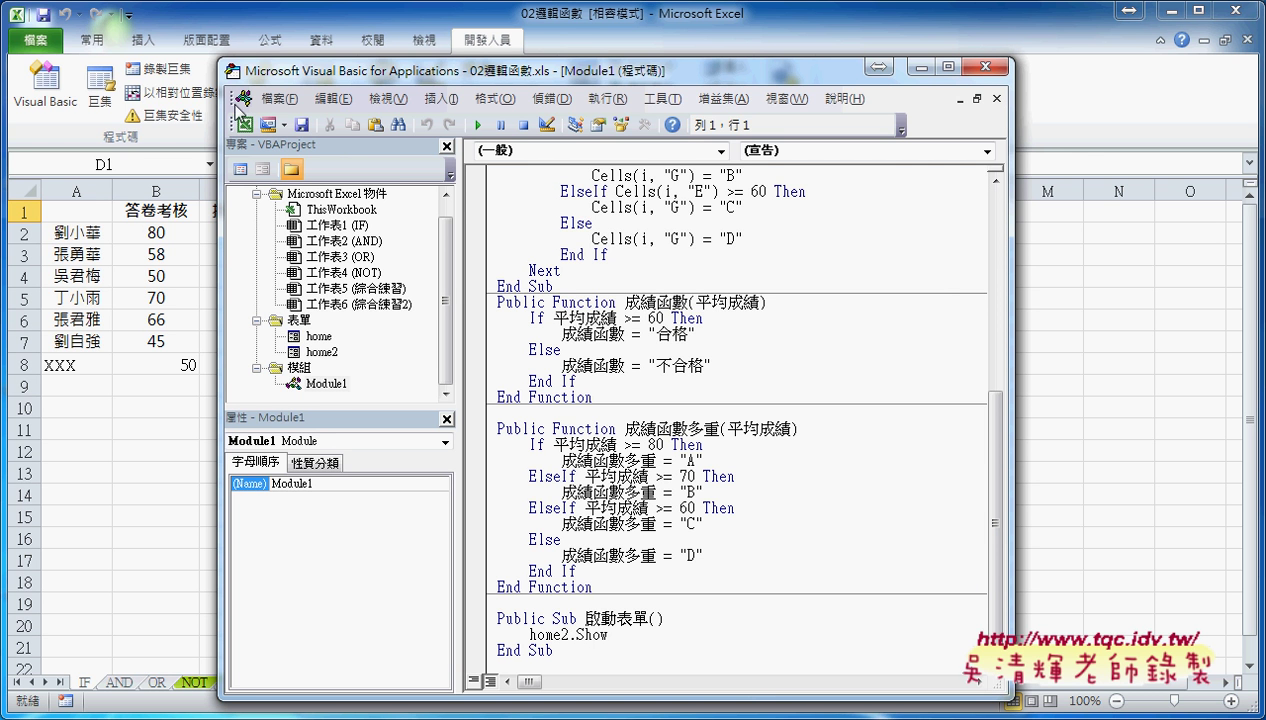
scroll(457, 277, up, 1)
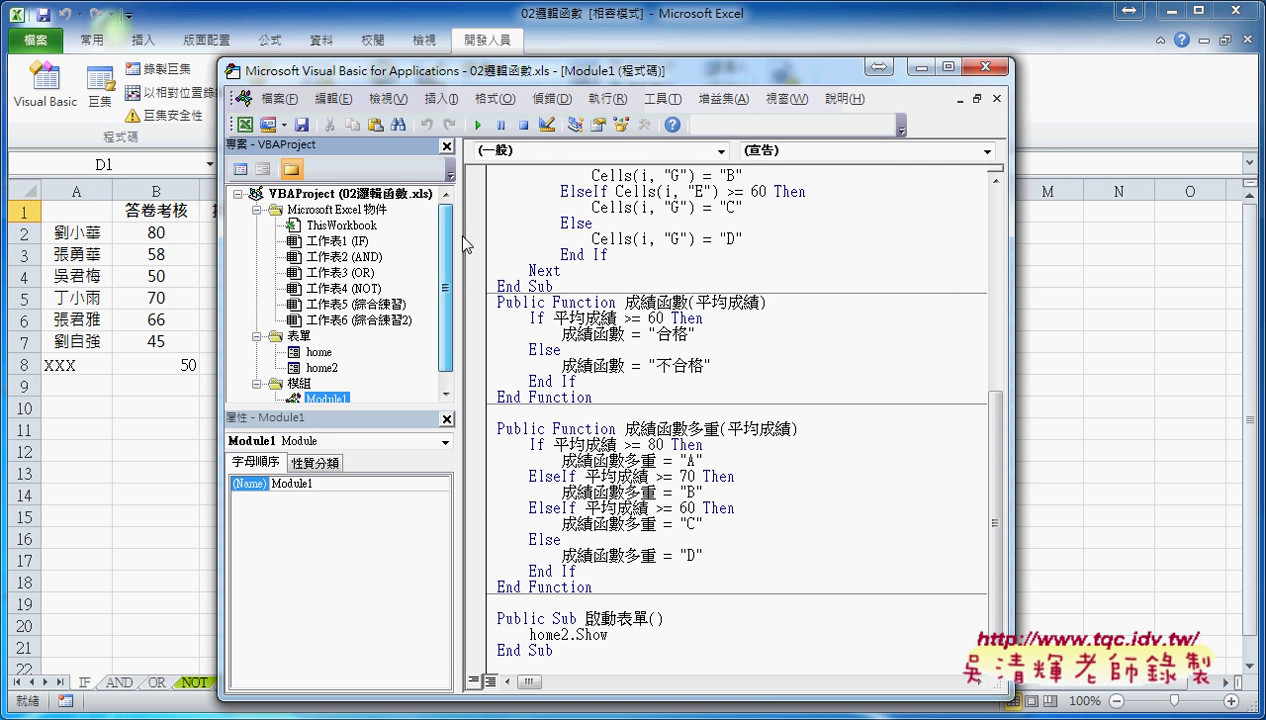
- Open ThisWorkbook's code and highlight the home2.Show statement in Workbook_Open
click(355, 227)
double_click(355, 227)
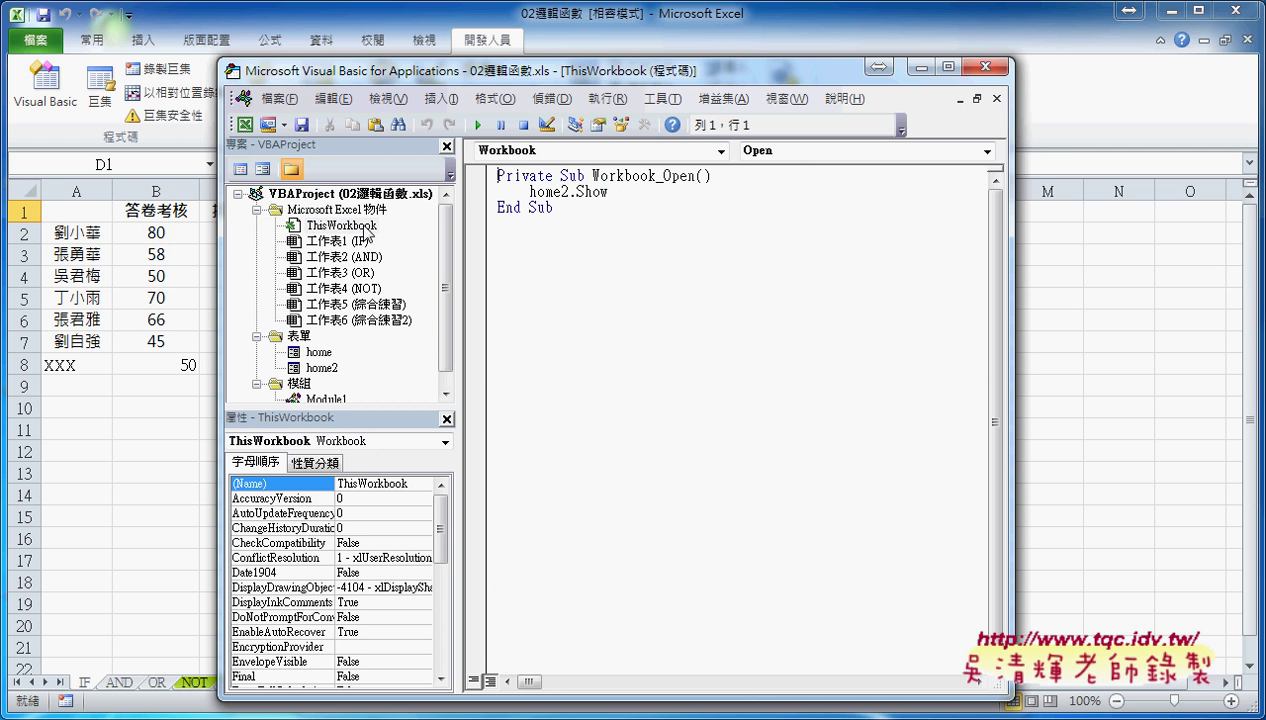
click(517, 150)
click(522, 180)
drag(608, 191, 529, 191)
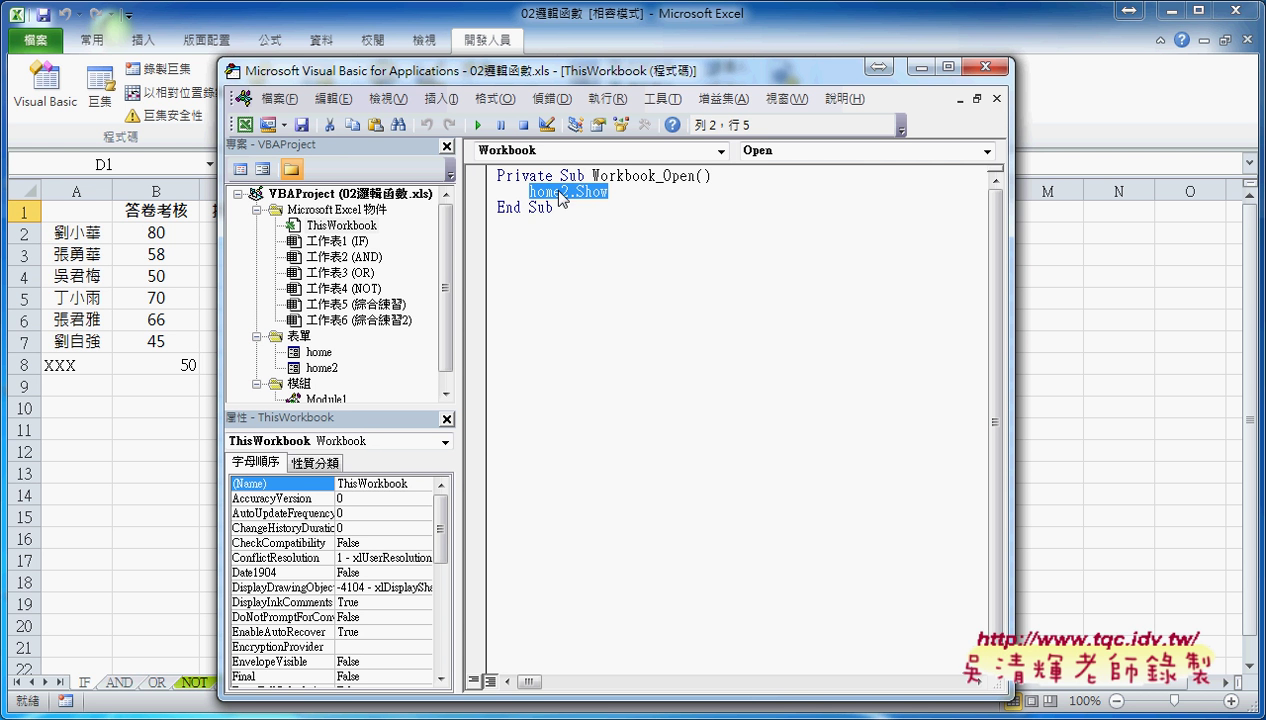